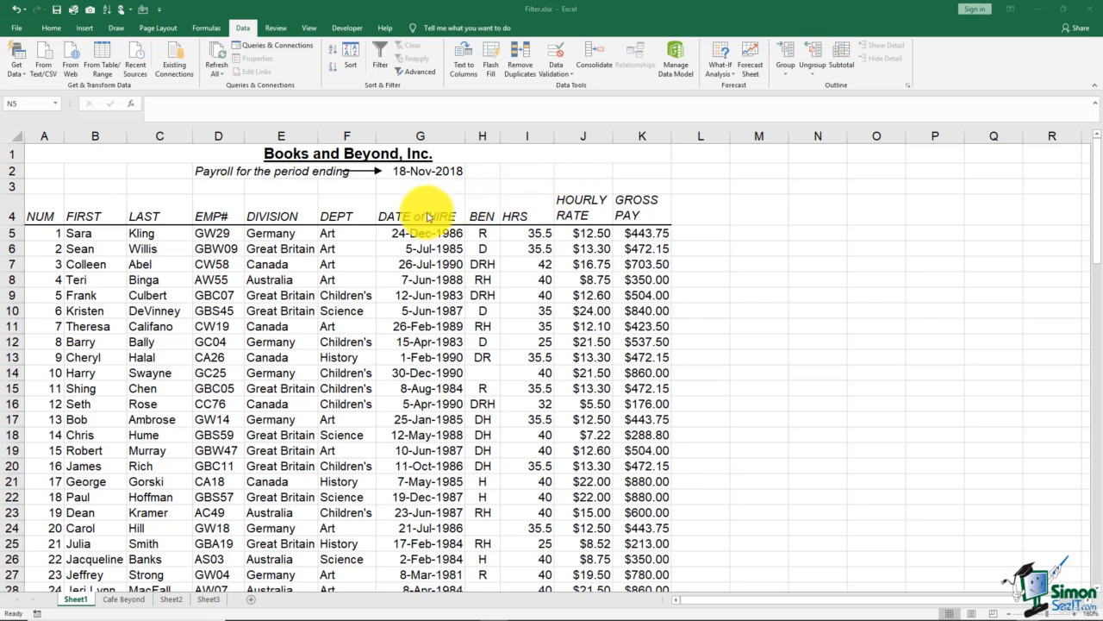
- Turn on filtering for the payroll table's header row and look at the DATE of HIRE filter options
{"action": "left_click", "coordinate": [424, 216]}
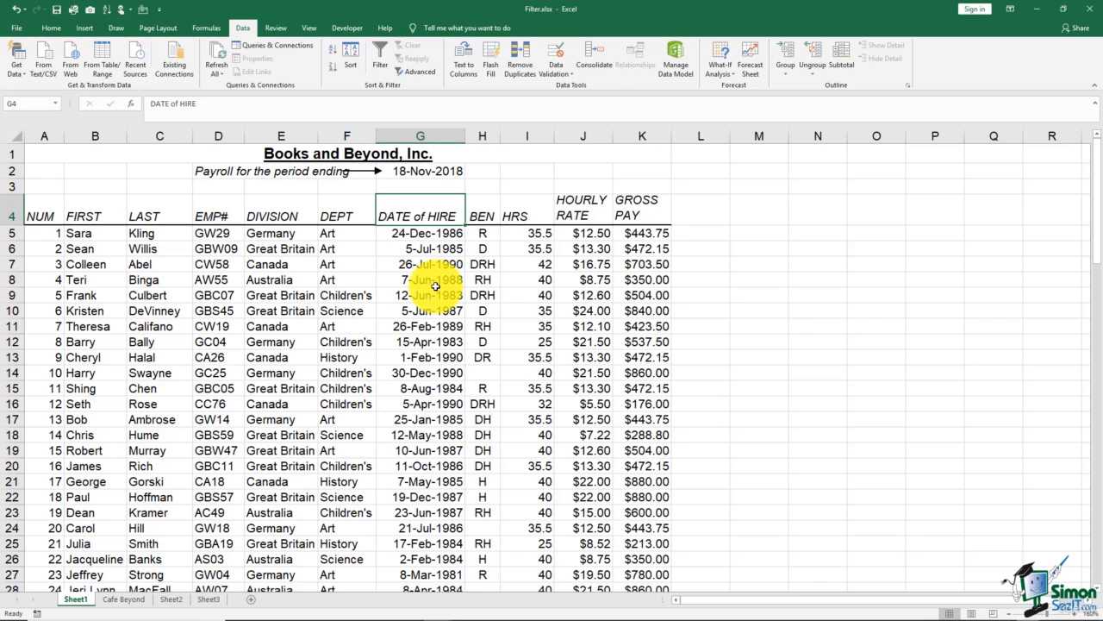
{"action": "left_click", "coordinate": [383, 69]}
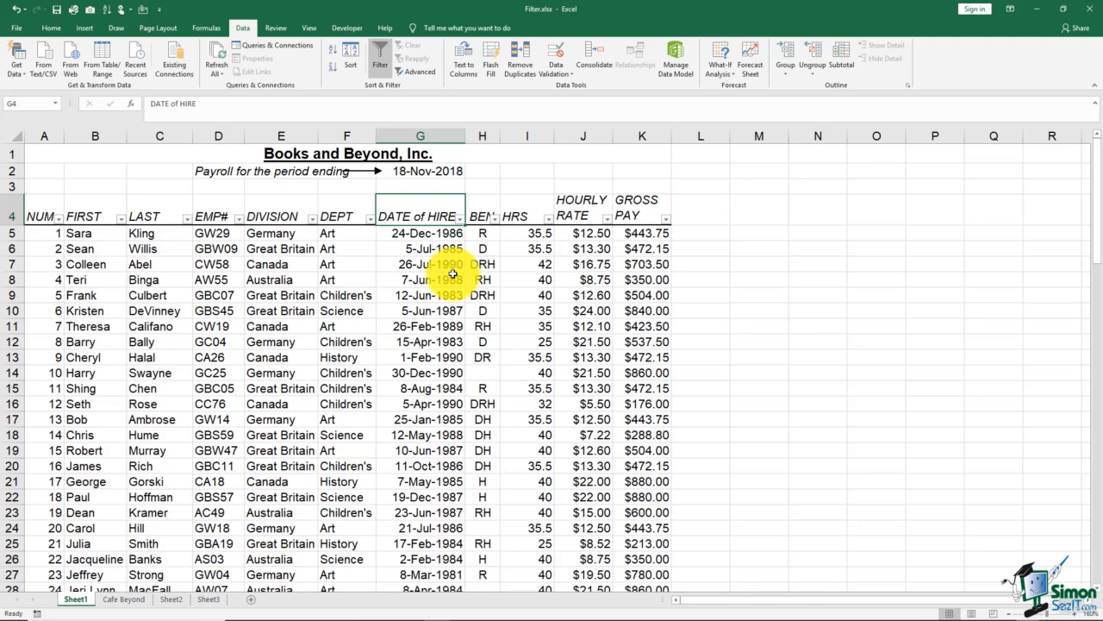
{"action": "left_click", "coordinate": [459, 220]}
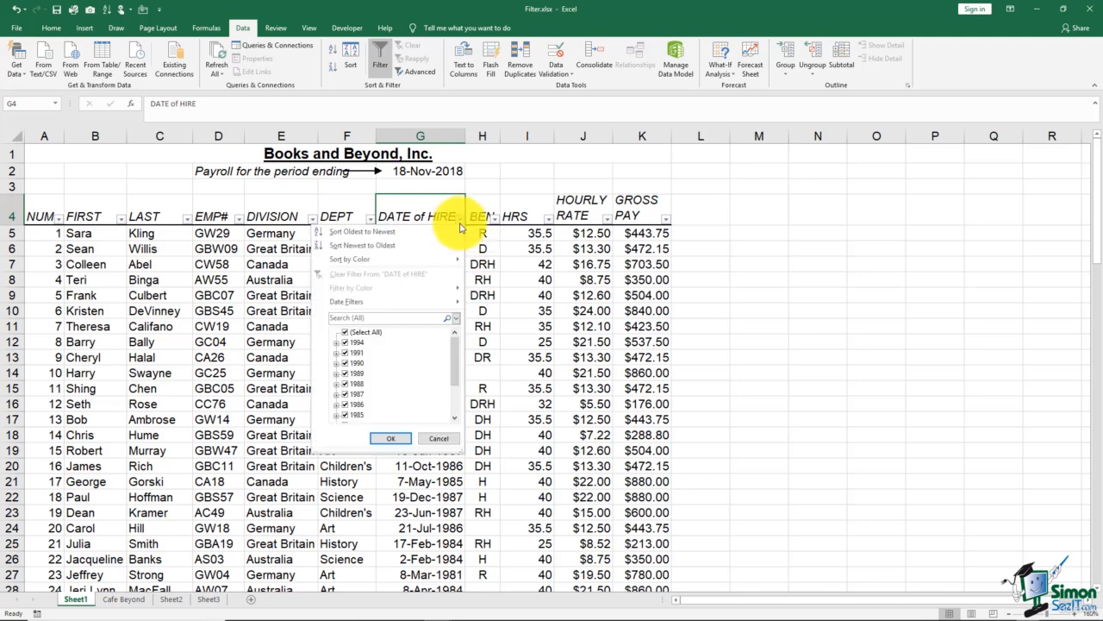
{"action": "left_click", "coordinate": [371, 222]}
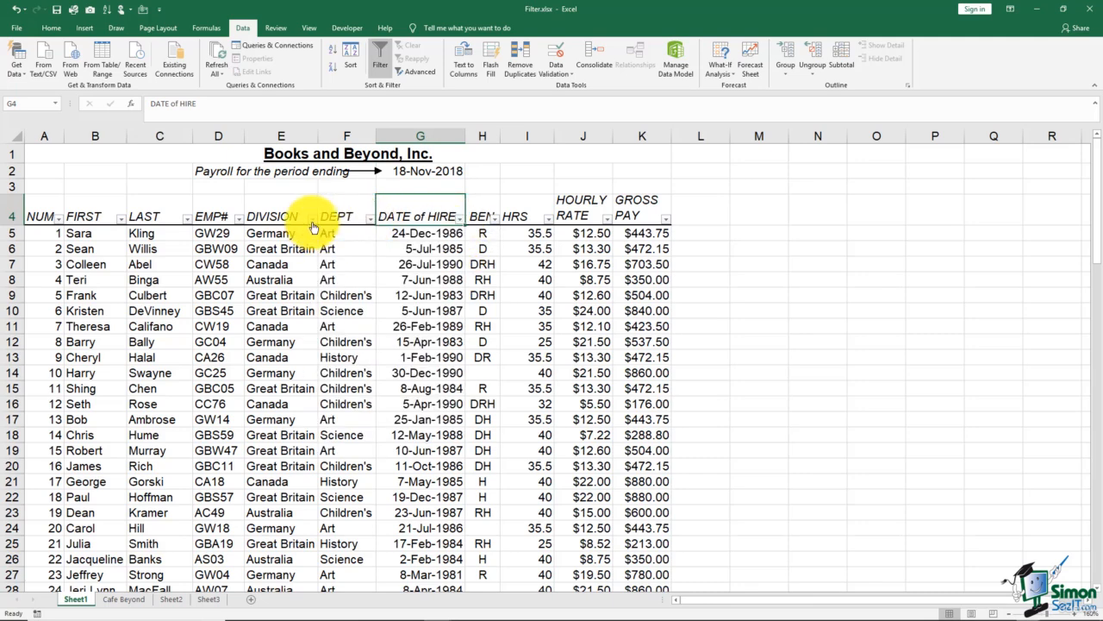
- Filter the DEPT column to show only Children's and look through the filtered rows
{"action": "left_click", "coordinate": [369, 220]}
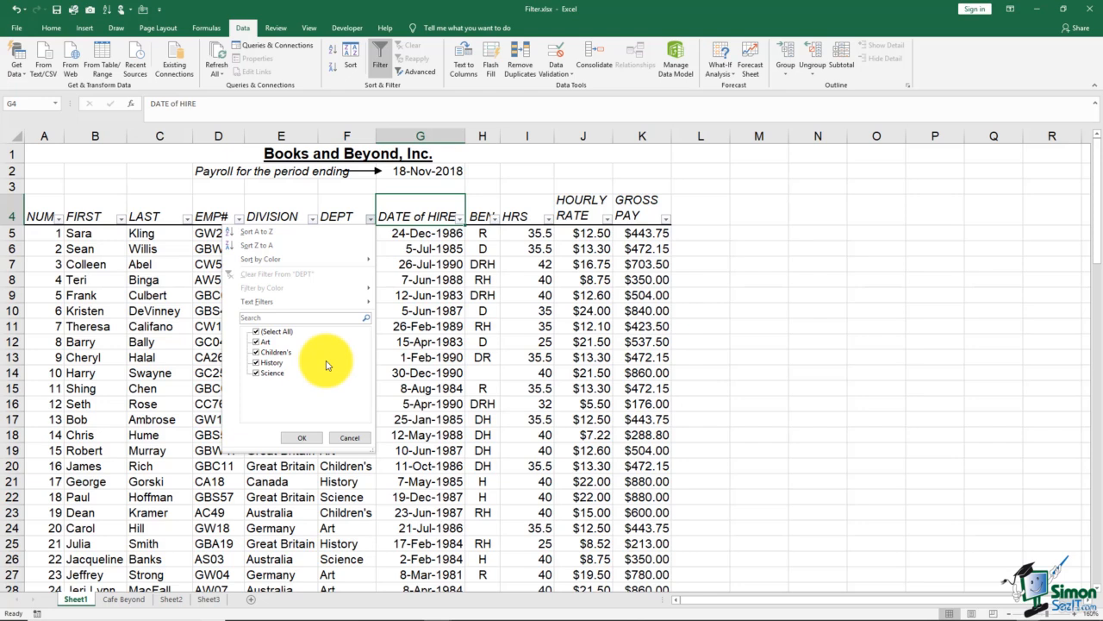
{"action": "left_click", "coordinate": [257, 333]}
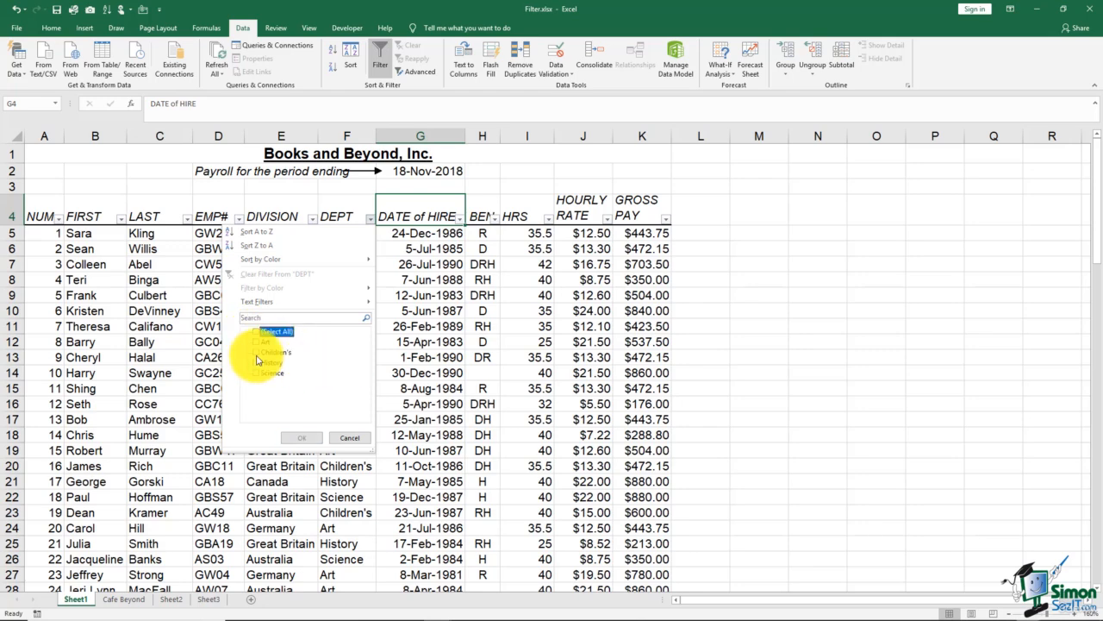
{"action": "left_click", "coordinate": [257, 352]}
{"action": "left_click", "coordinate": [302, 437]}
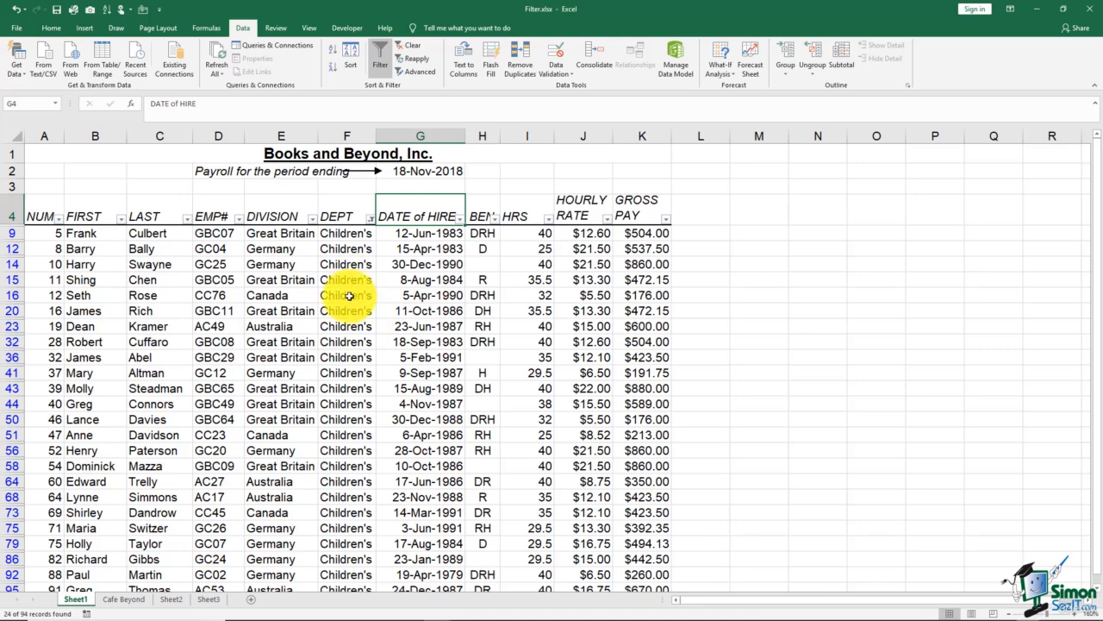
{"action": "scroll", "coordinate": [353, 448], "scroll_direction": "down", "scroll_amount": 4}
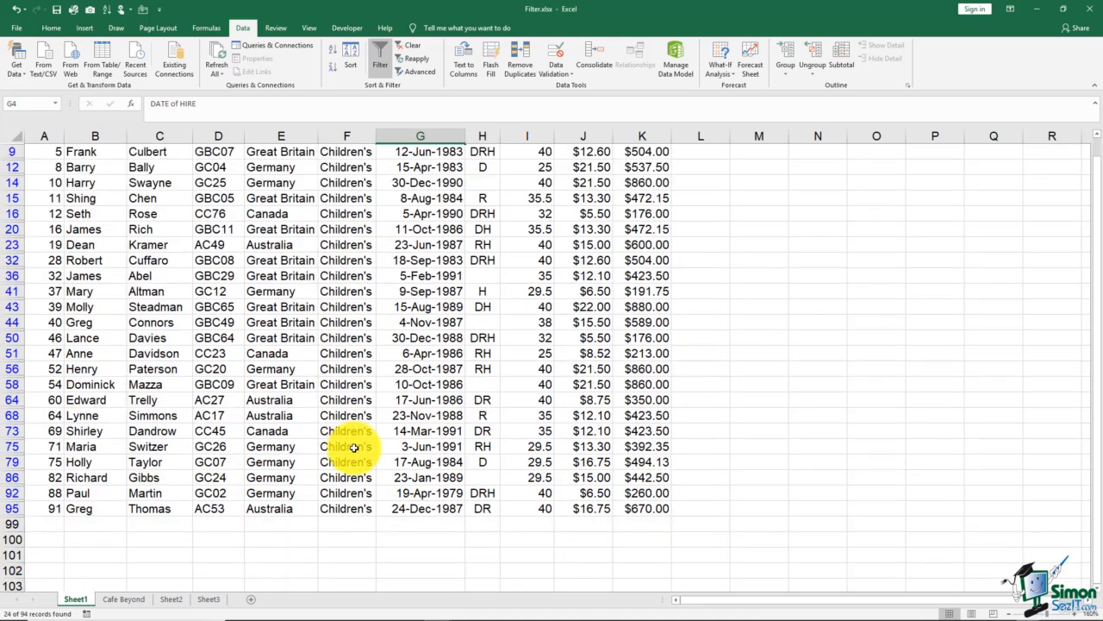
{"action": "scroll", "coordinate": [353, 448], "scroll_direction": "up", "scroll_amount": 4}
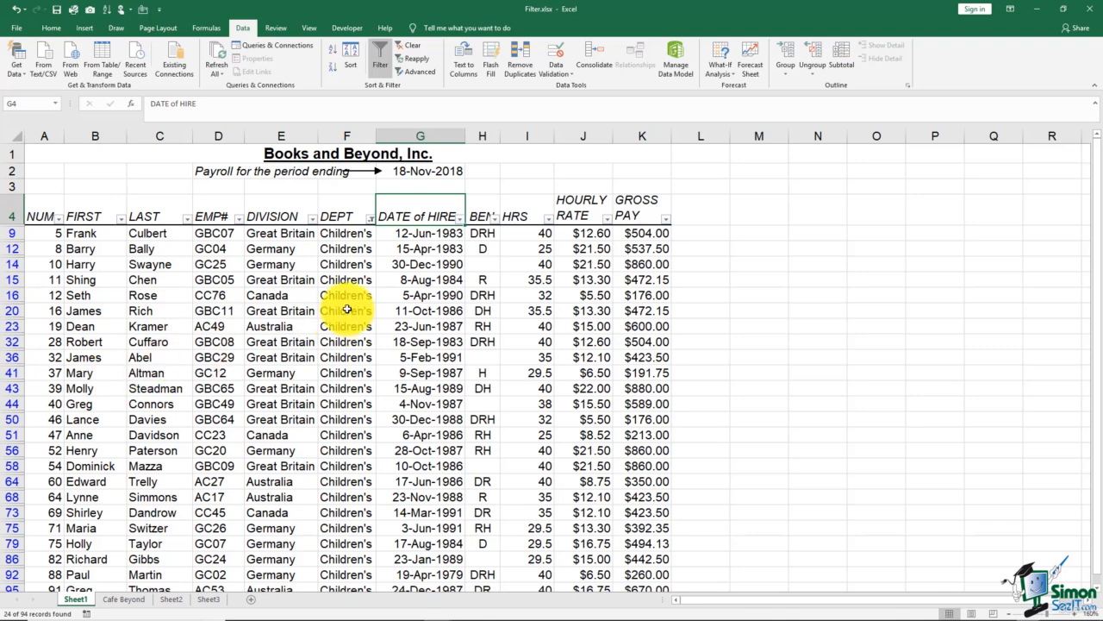
- Reselect all departments in the DEPT filter to restore every payroll row
{"action": "mouse_move", "coordinate": [372, 225]}
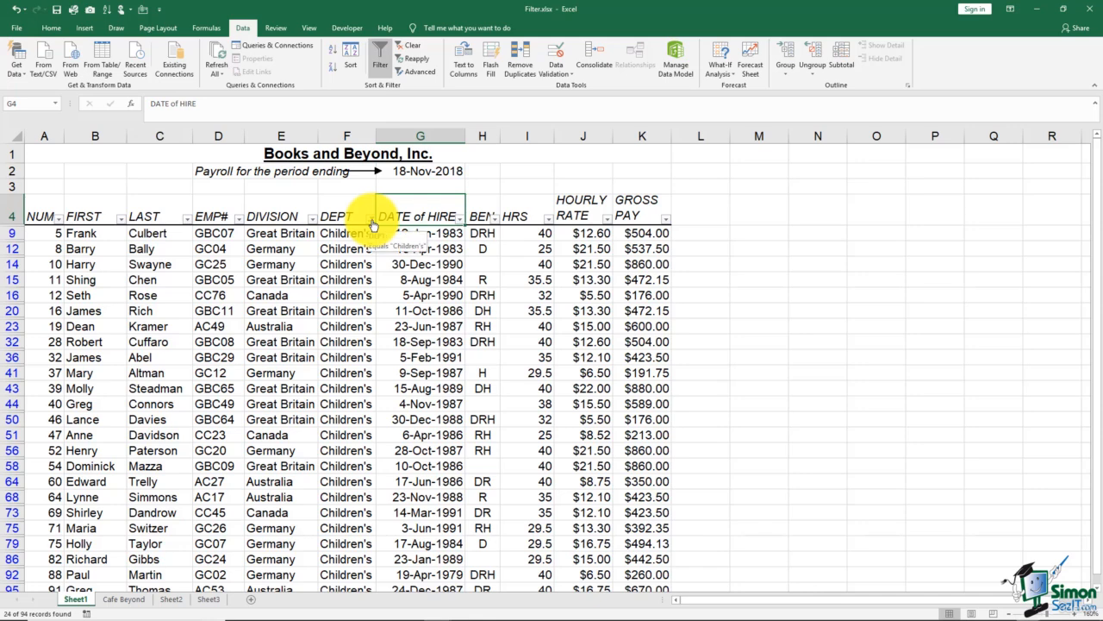
{"action": "left_click", "coordinate": [372, 223]}
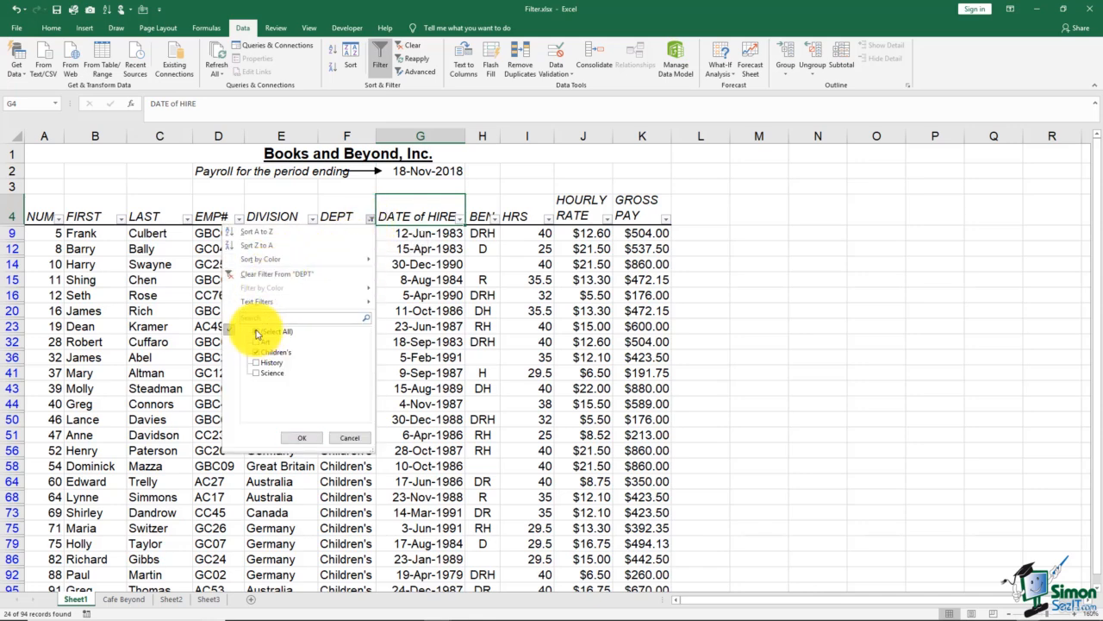
{"action": "left_click", "coordinate": [256, 333]}
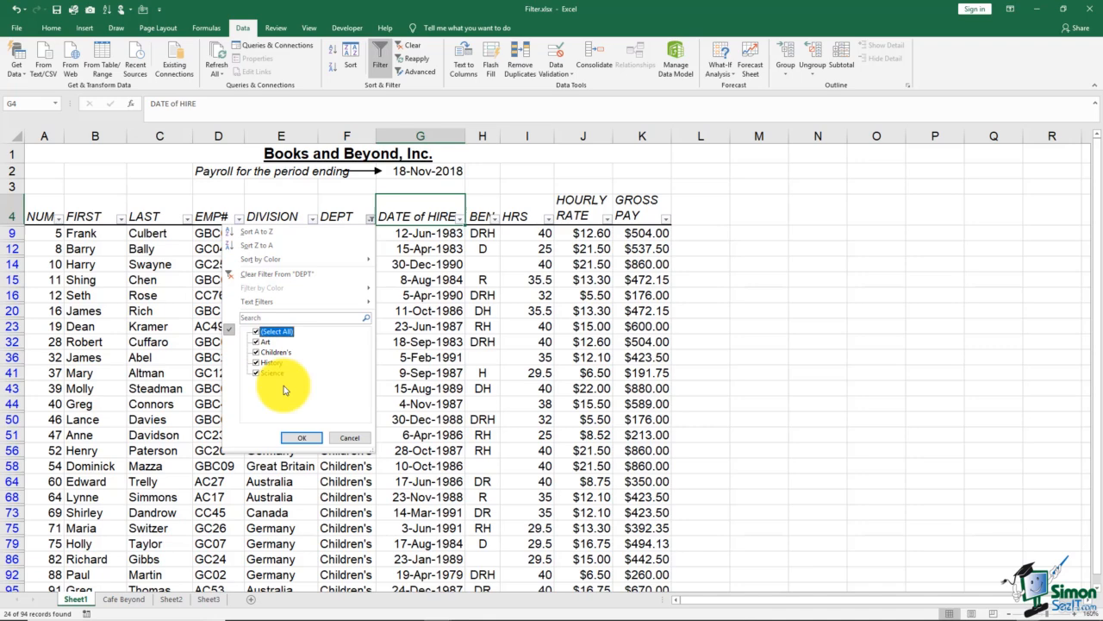
{"action": "left_click", "coordinate": [303, 439]}
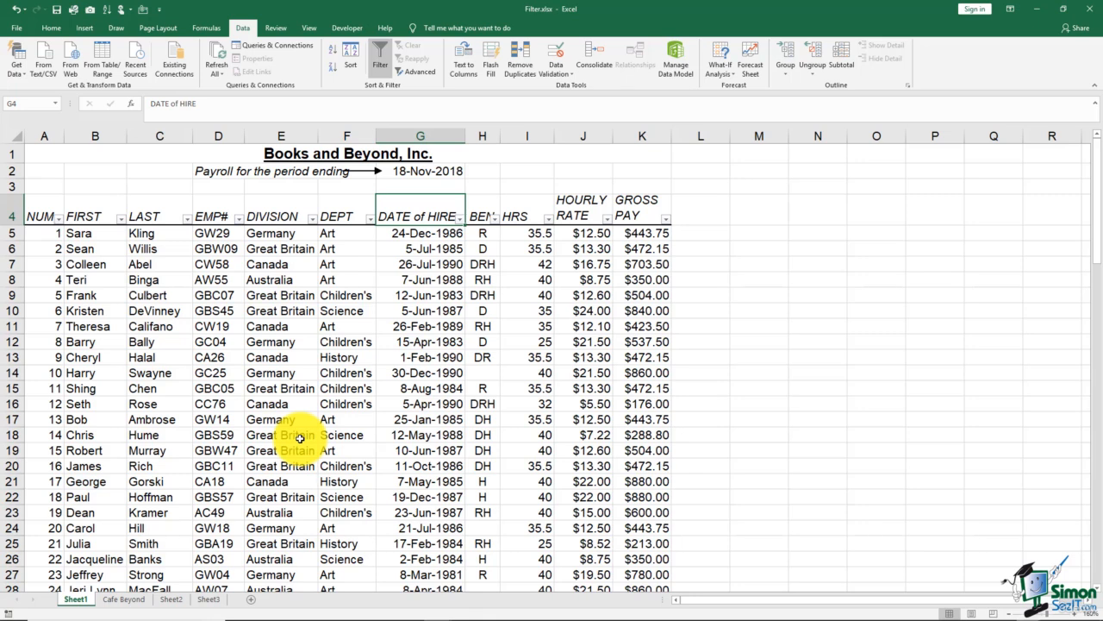
- Limit the payroll list to the Children's department by filtering the DEPT column
{"action": "left_click", "coordinate": [370, 221]}
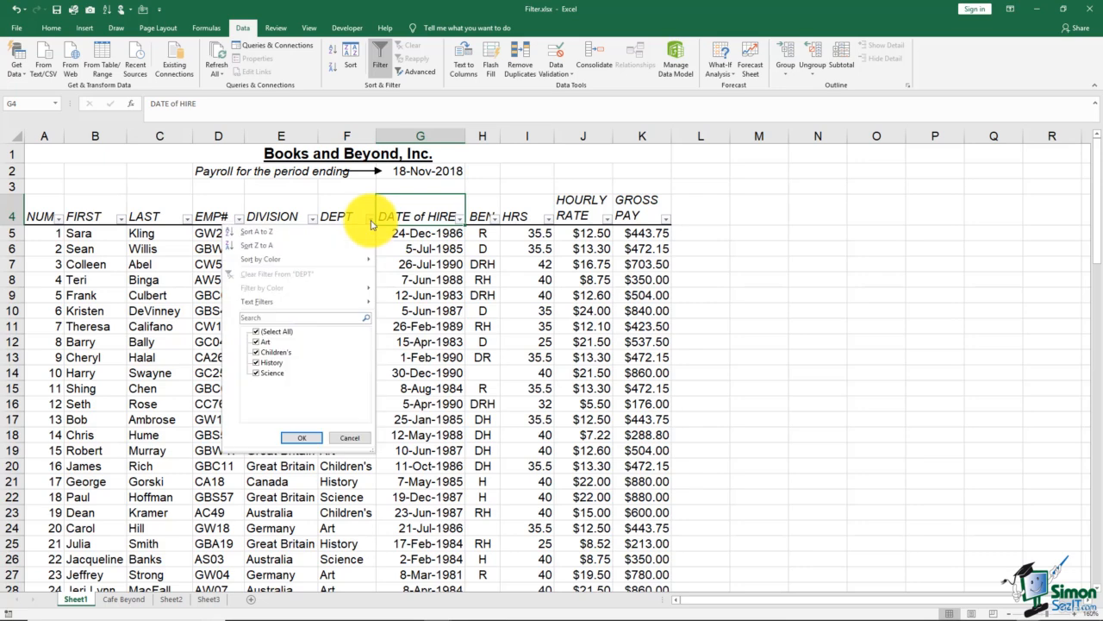
{"action": "left_click", "coordinate": [256, 334]}
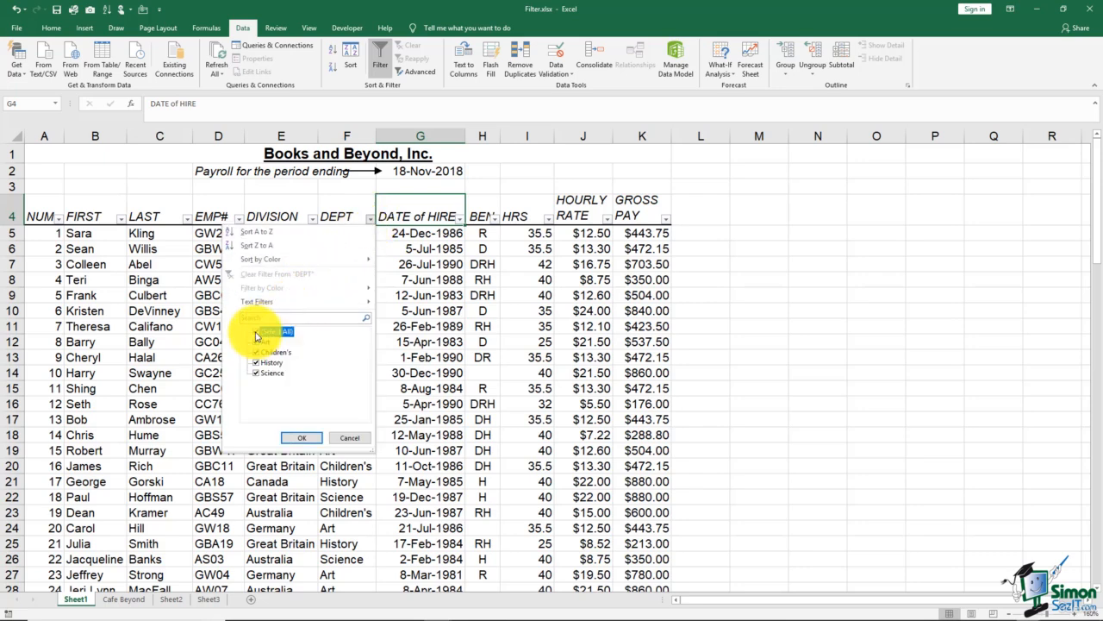
{"action": "left_click", "coordinate": [258, 352]}
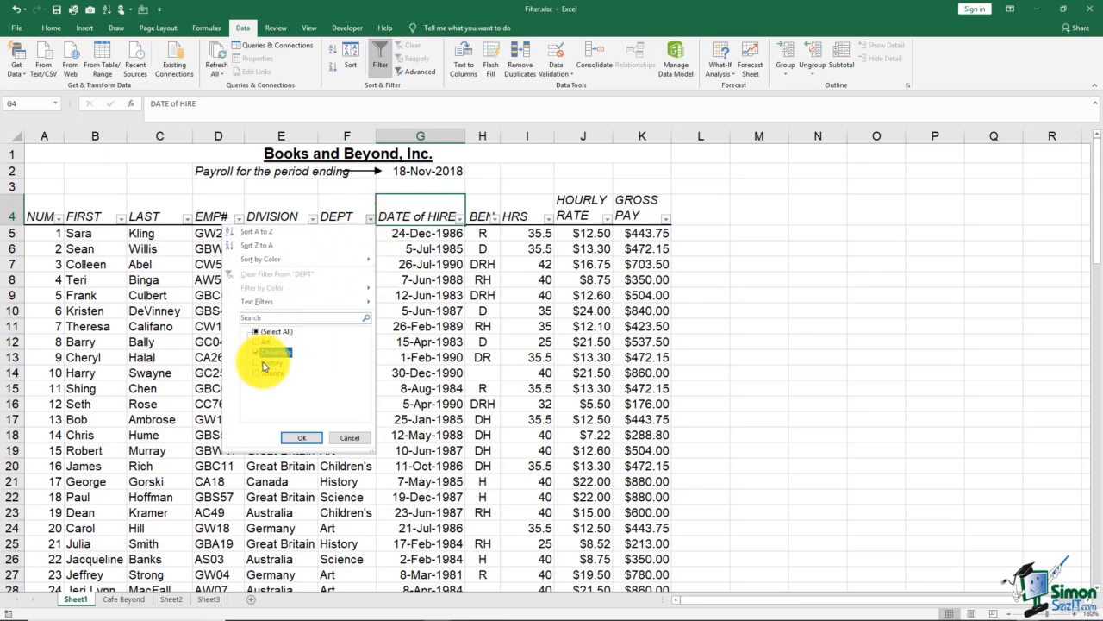
{"action": "left_click", "coordinate": [299, 438]}
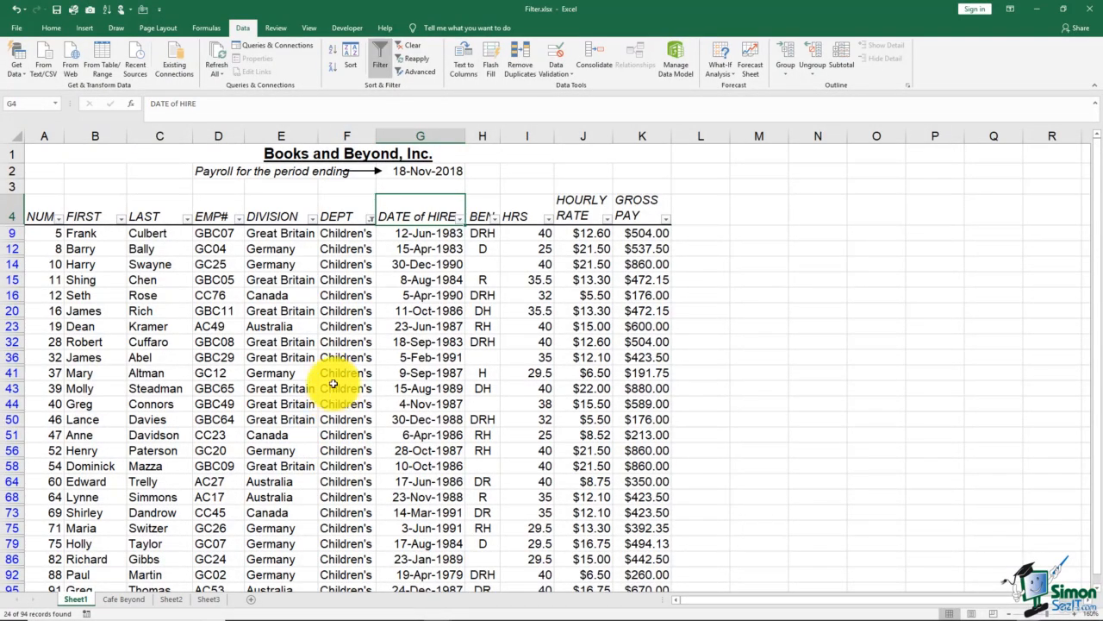
- Narrow the filtered list to the Australia division by filtering the DIVISION column
{"action": "left_click", "coordinate": [311, 220]}
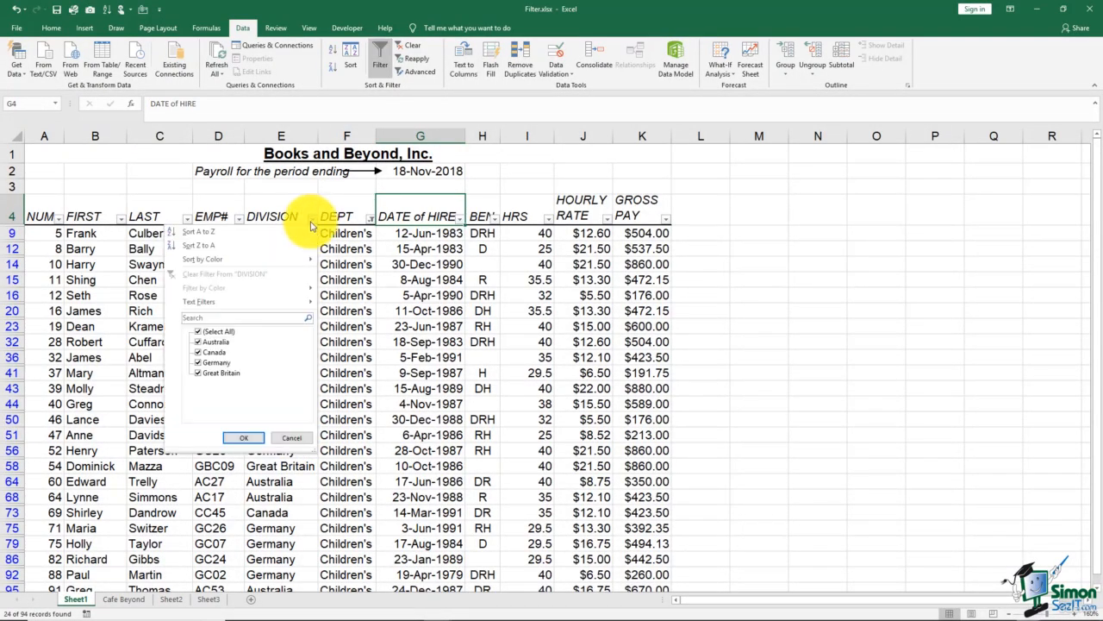
{"action": "left_click", "coordinate": [199, 331]}
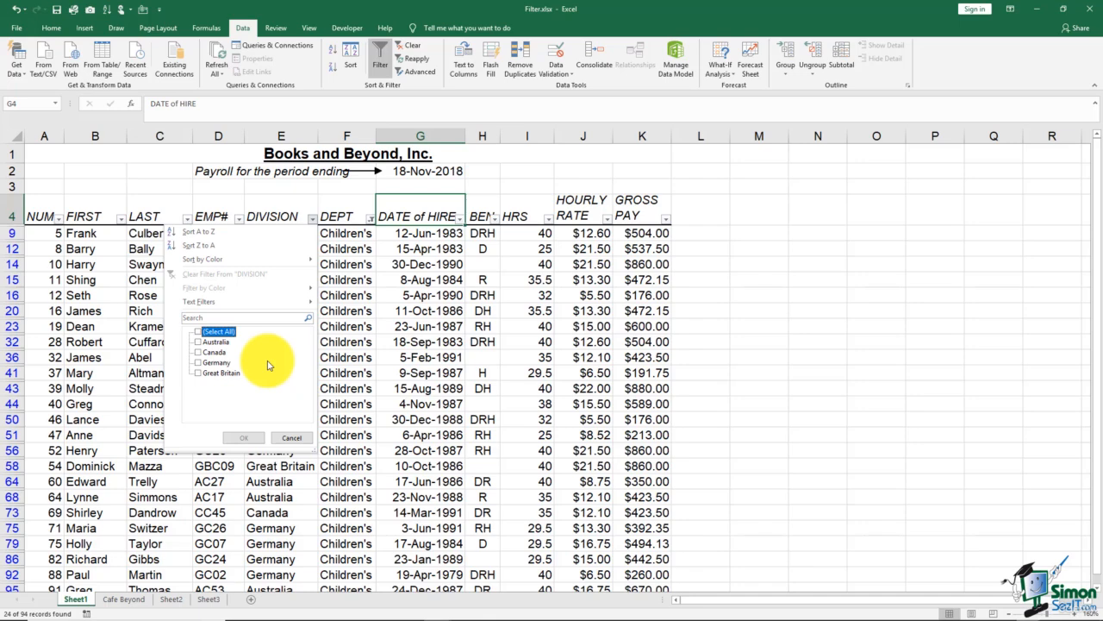
{"action": "left_click", "coordinate": [198, 341]}
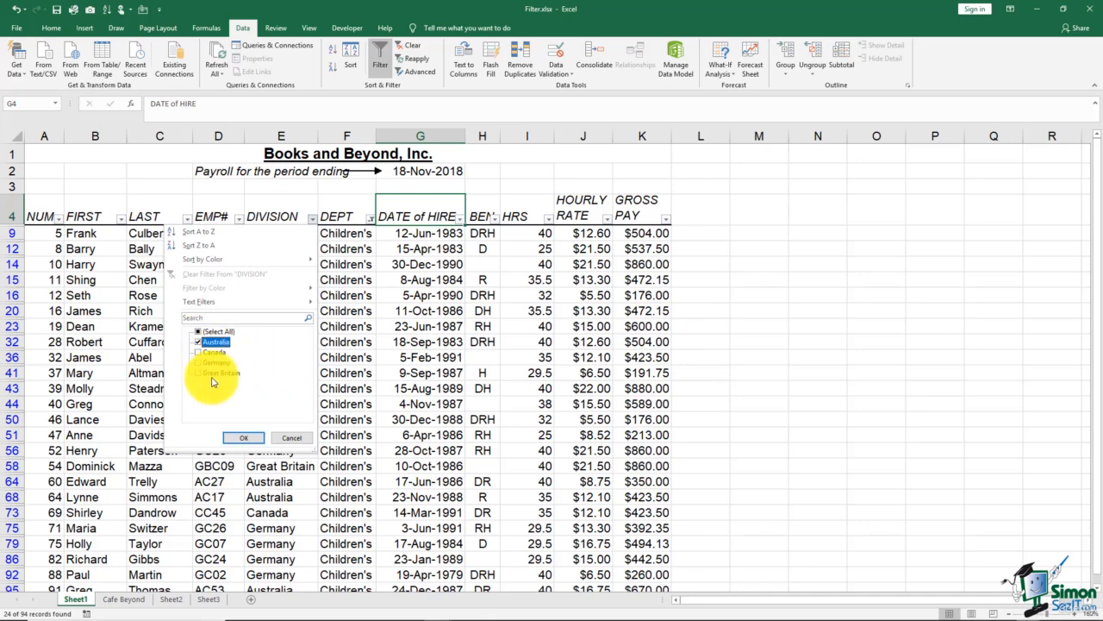
{"action": "left_click", "coordinate": [244, 437]}
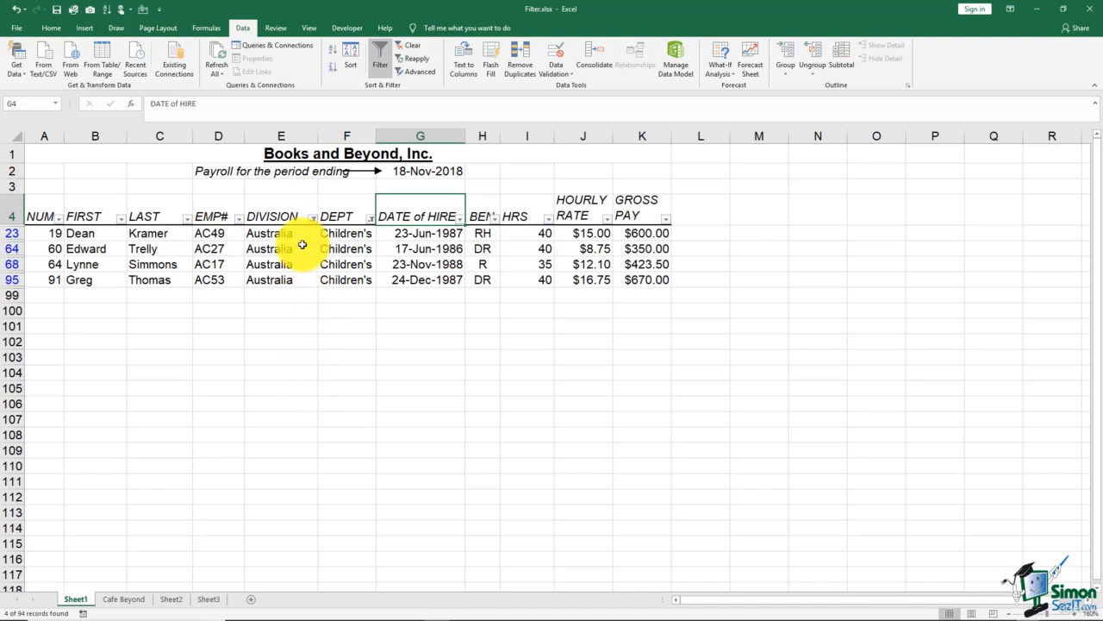
- Clear the DIVISION and DEPT filters from the payroll table at once
{"action": "left_click", "coordinate": [312, 219]}
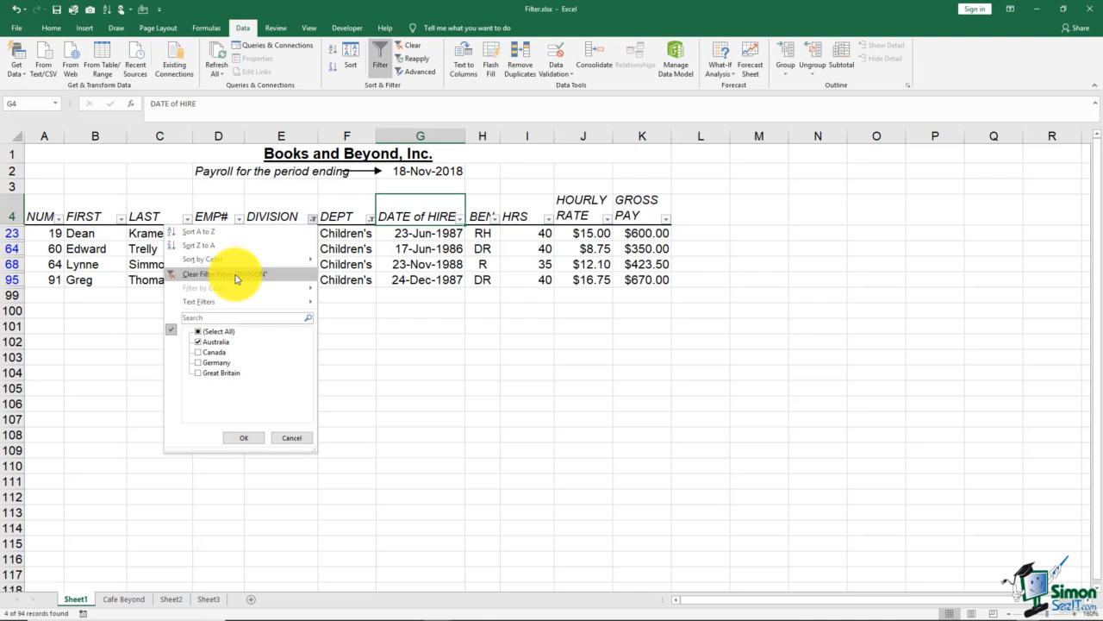
{"action": "left_click", "coordinate": [326, 191]}
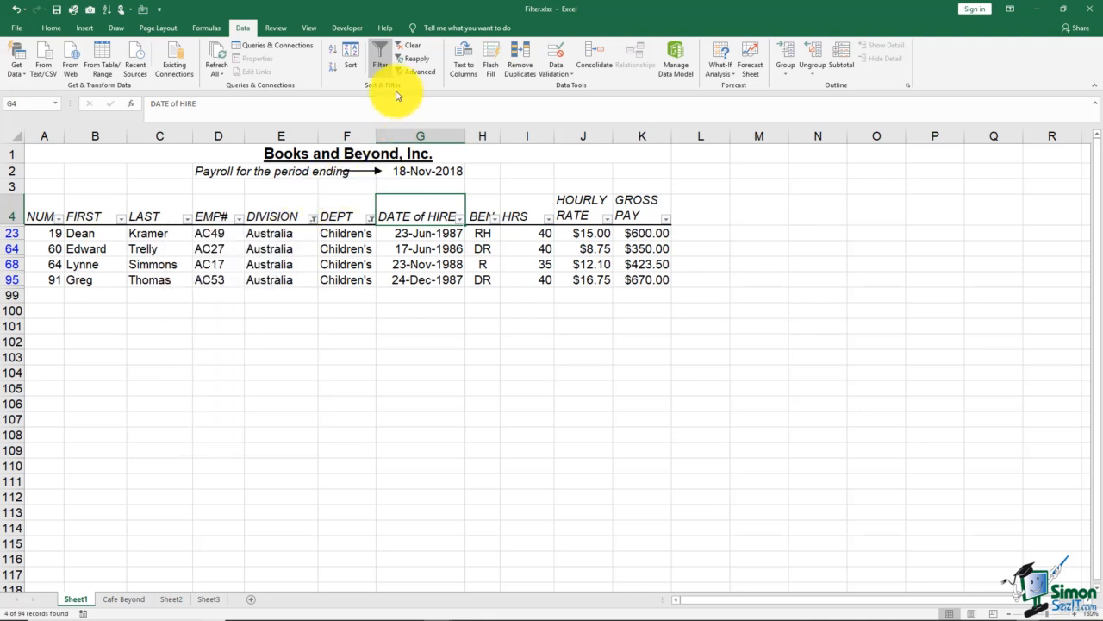
{"action": "left_click", "coordinate": [412, 48]}
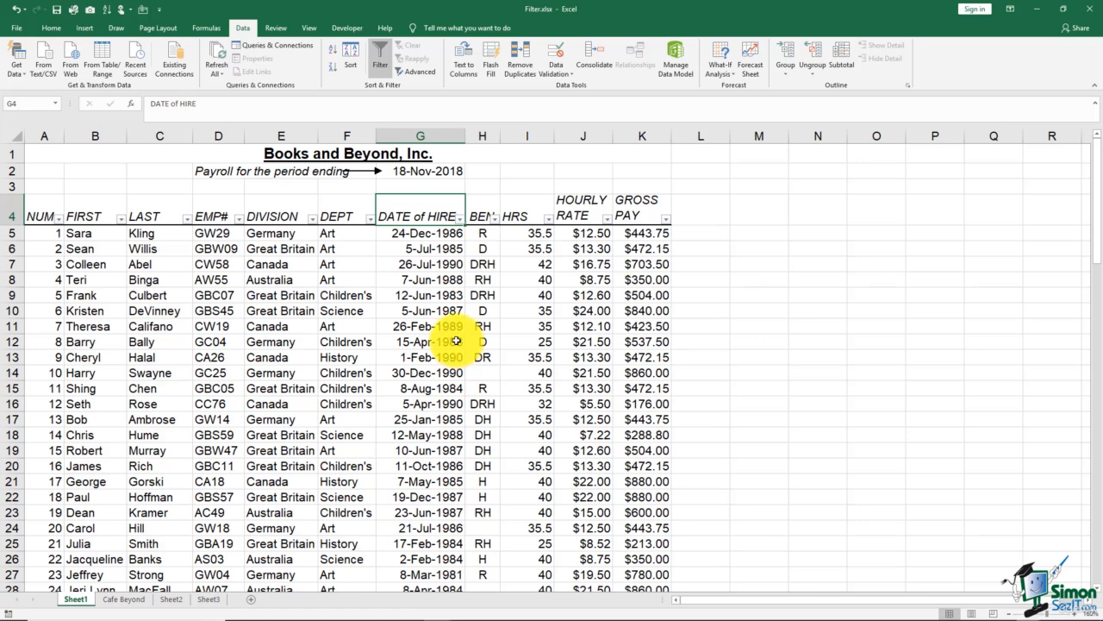
- Select only the value 42 in the HRS column's filter list
{"action": "left_click", "coordinate": [526, 296]}
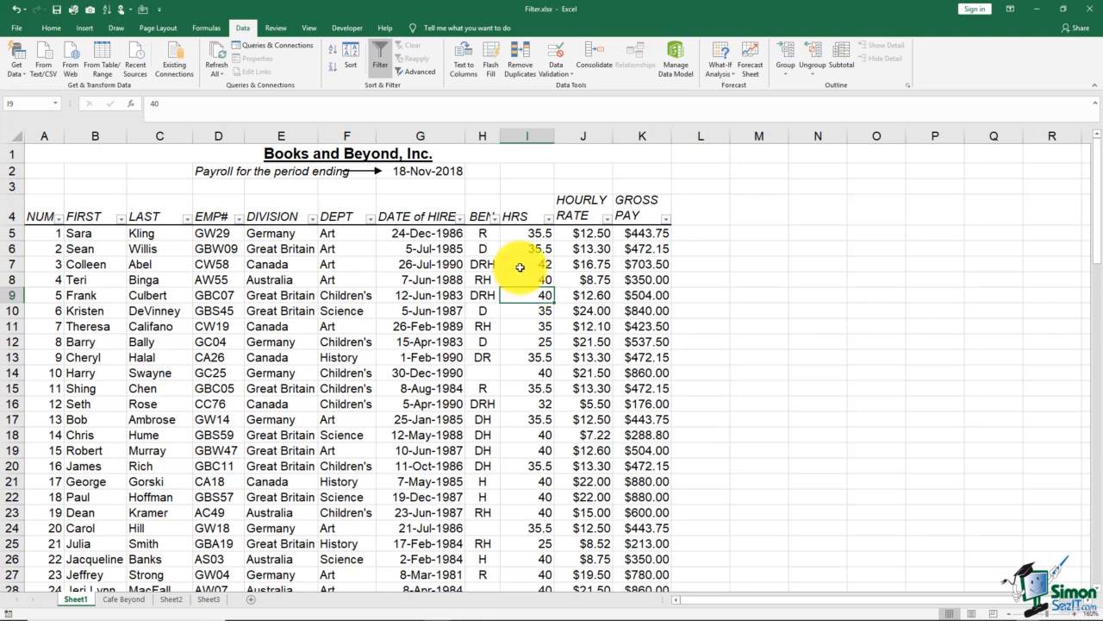
{"action": "left_click", "coordinate": [548, 218]}
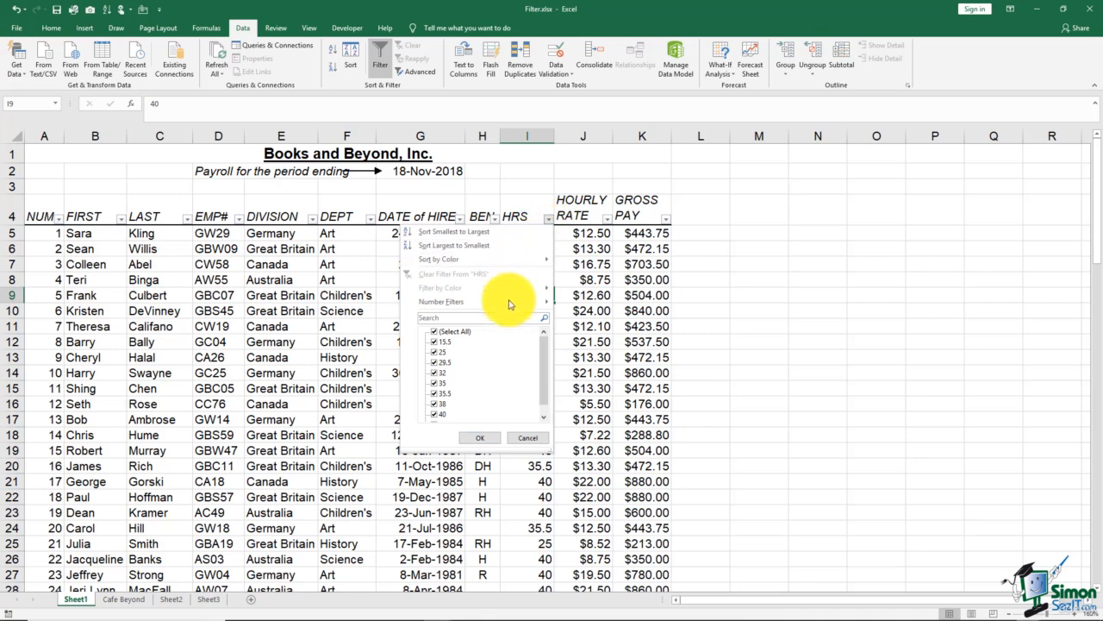
{"action": "left_click", "coordinate": [436, 331]}
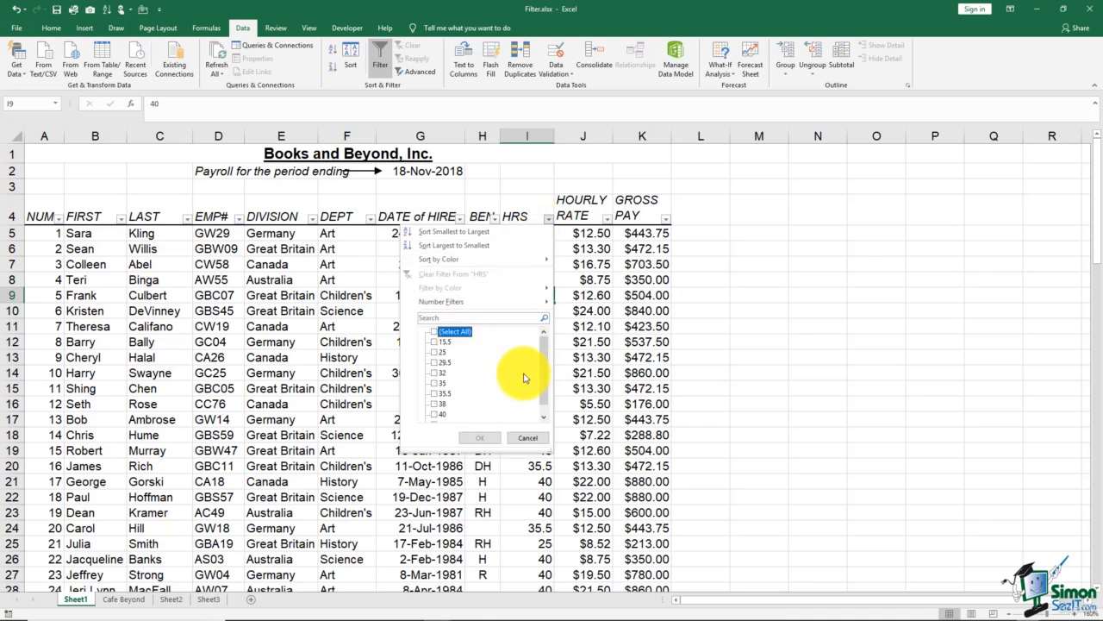
{"action": "left_click_drag", "start_coordinate": [545, 357], "coordinate": [546, 377]}
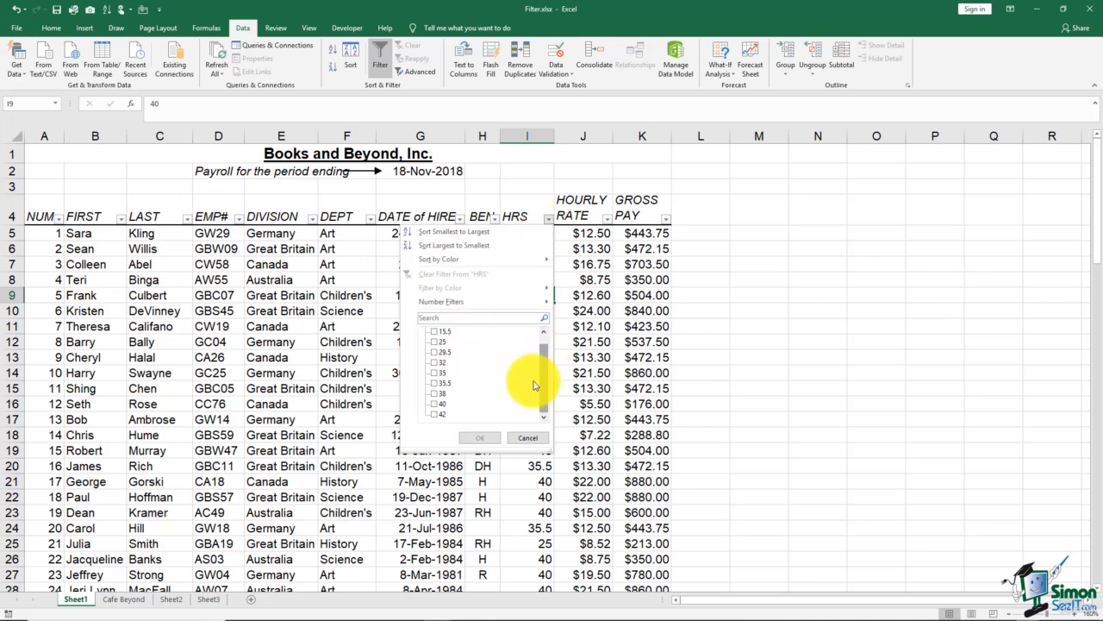
{"action": "left_click", "coordinate": [434, 414]}
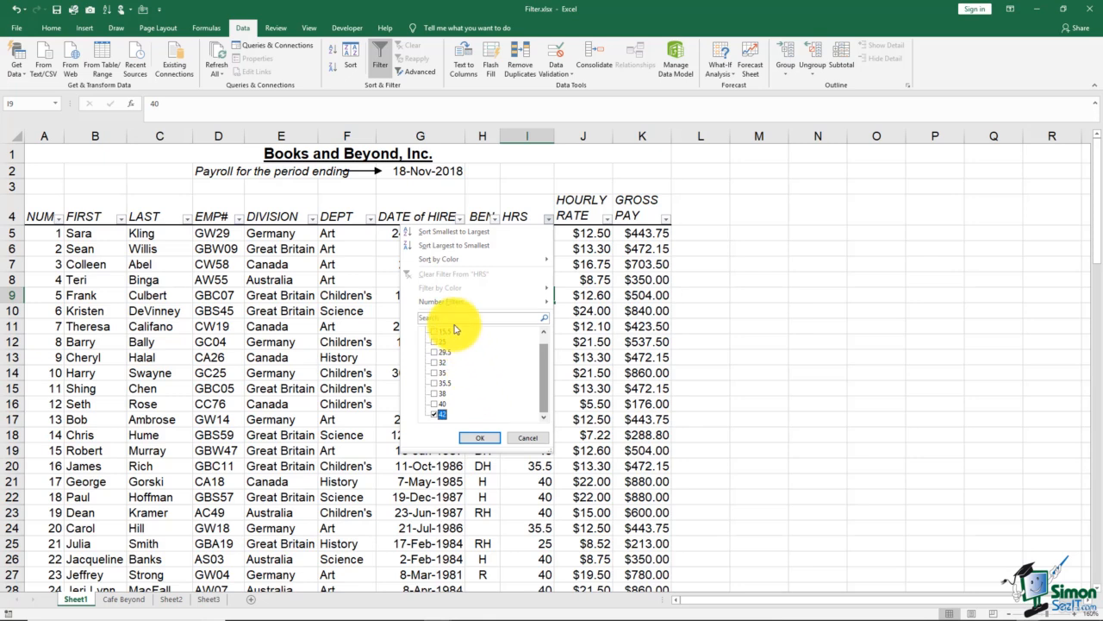
- Apply a number filter to the HRS column that shows only rows with hours greater than 40
{"action": "mouse_move", "coordinate": [431, 303]}
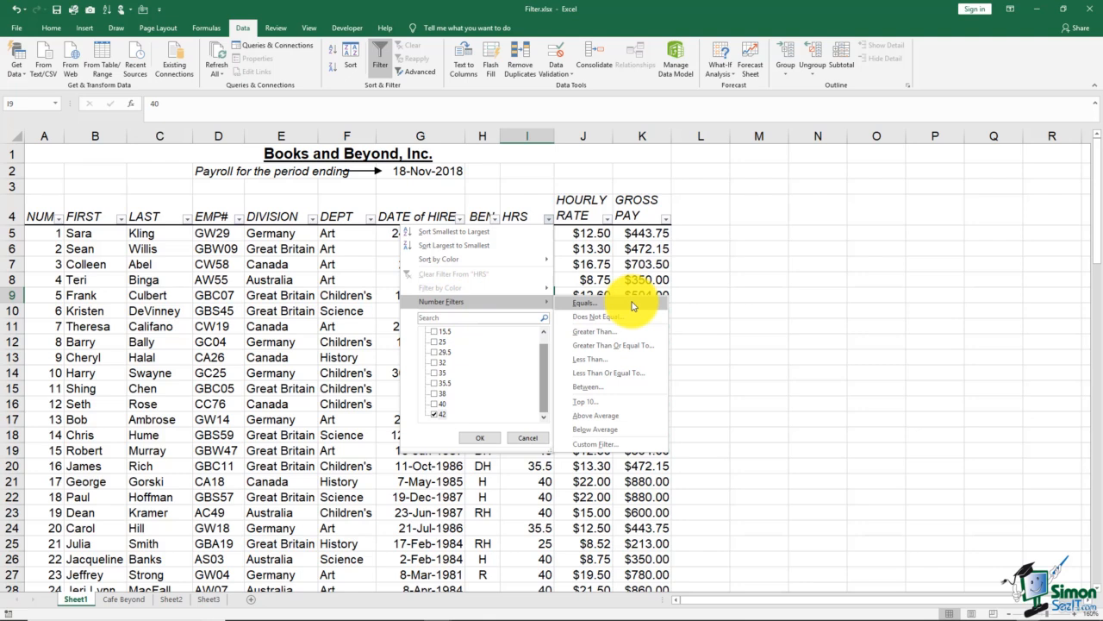
{"action": "left_click", "coordinate": [599, 334]}
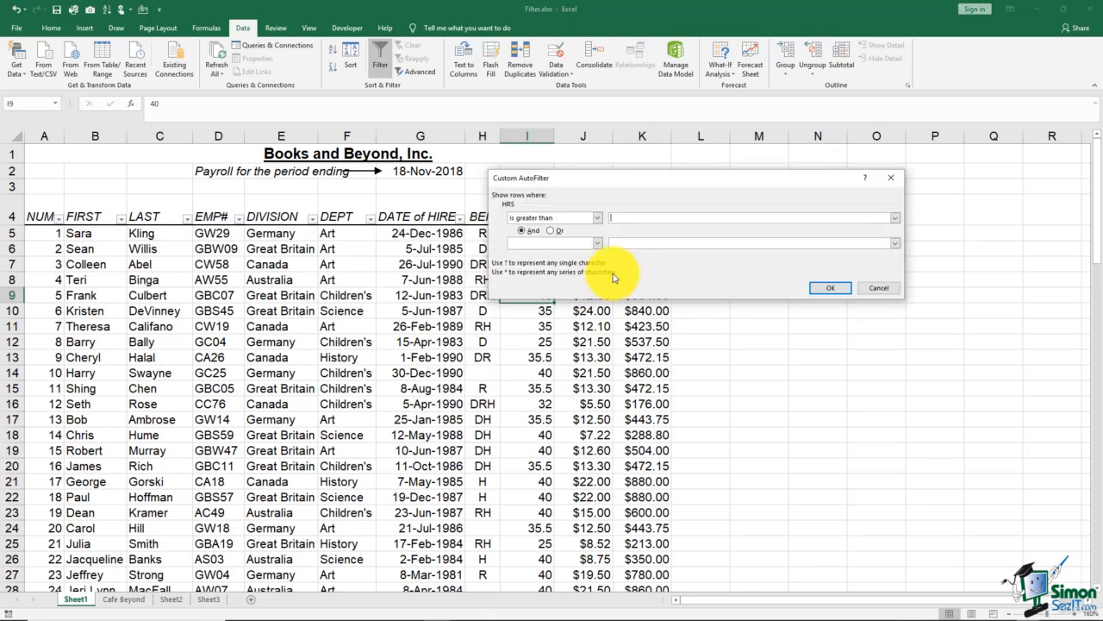
{"action": "type", "text": "40"}
{"action": "left_click", "coordinate": [821, 291]}
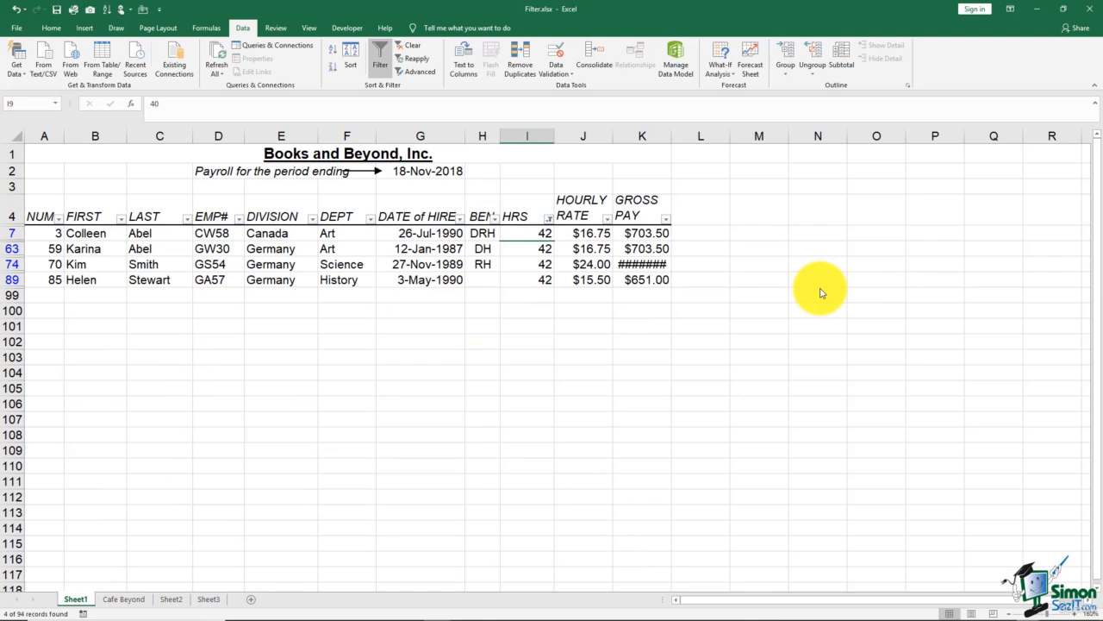
- Clear the filter from the HRS column
{"action": "left_click", "coordinate": [539, 337]}
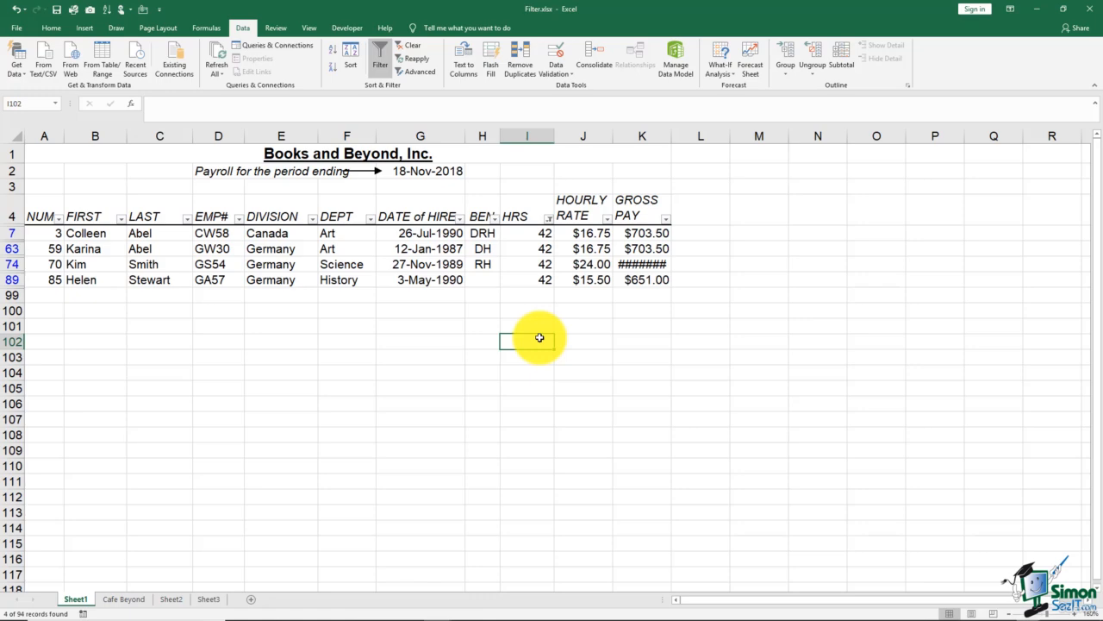
{"action": "left_click", "coordinate": [549, 218]}
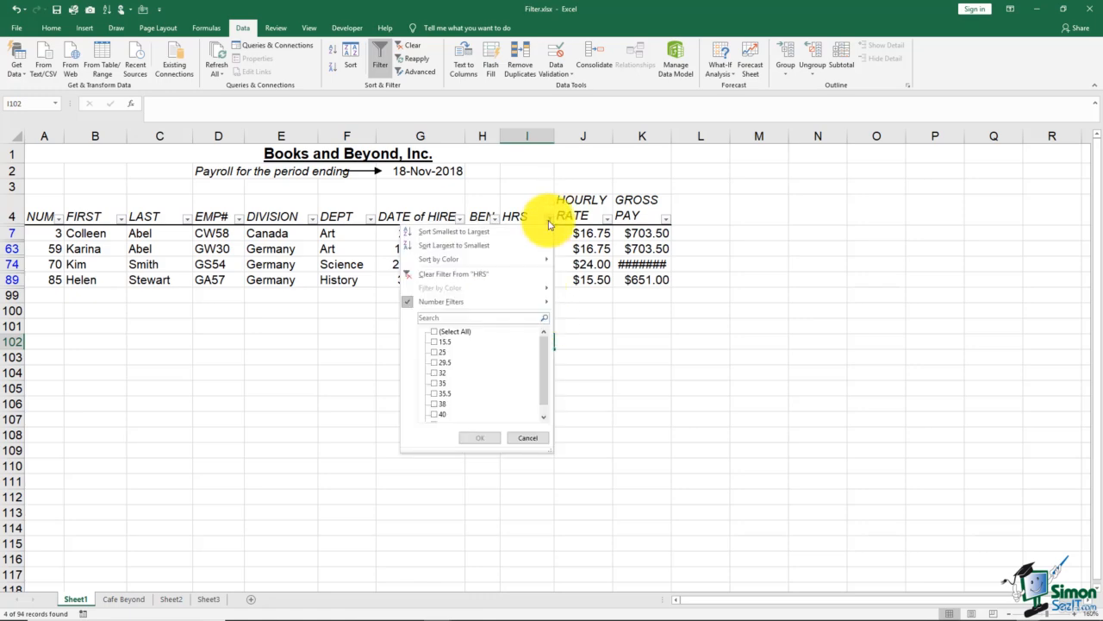
{"action": "left_click", "coordinate": [466, 273]}
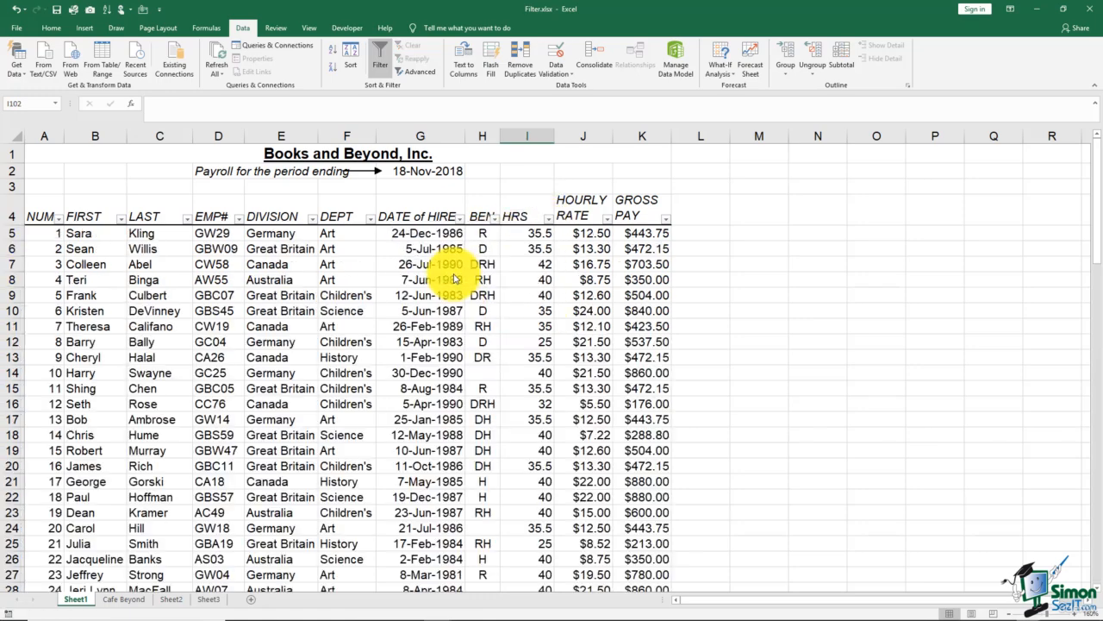
- Apply a Between number filter to the HRS column showing hours from 35 through 40 inclusive
{"action": "left_click", "coordinate": [531, 316]}
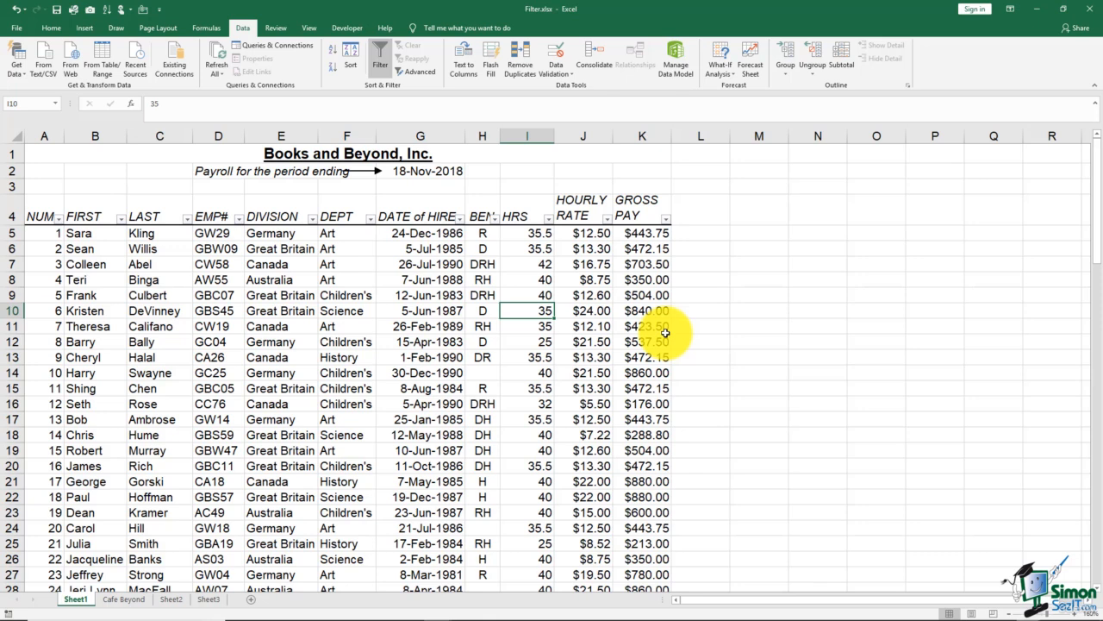
{"action": "left_click", "coordinate": [548, 219]}
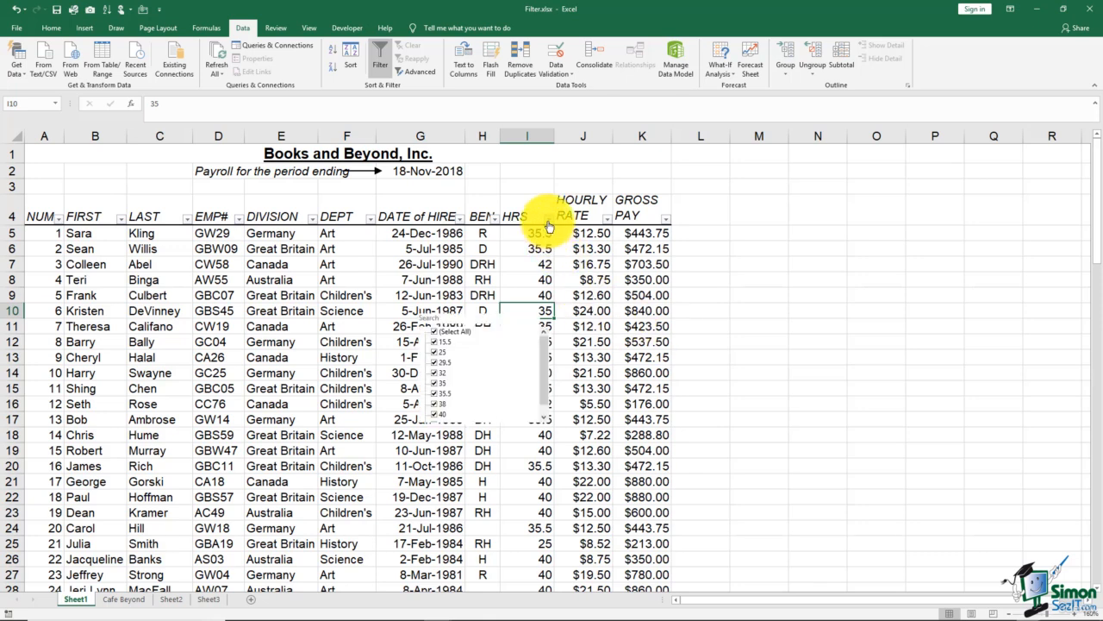
{"action": "left_click", "coordinate": [434, 331]}
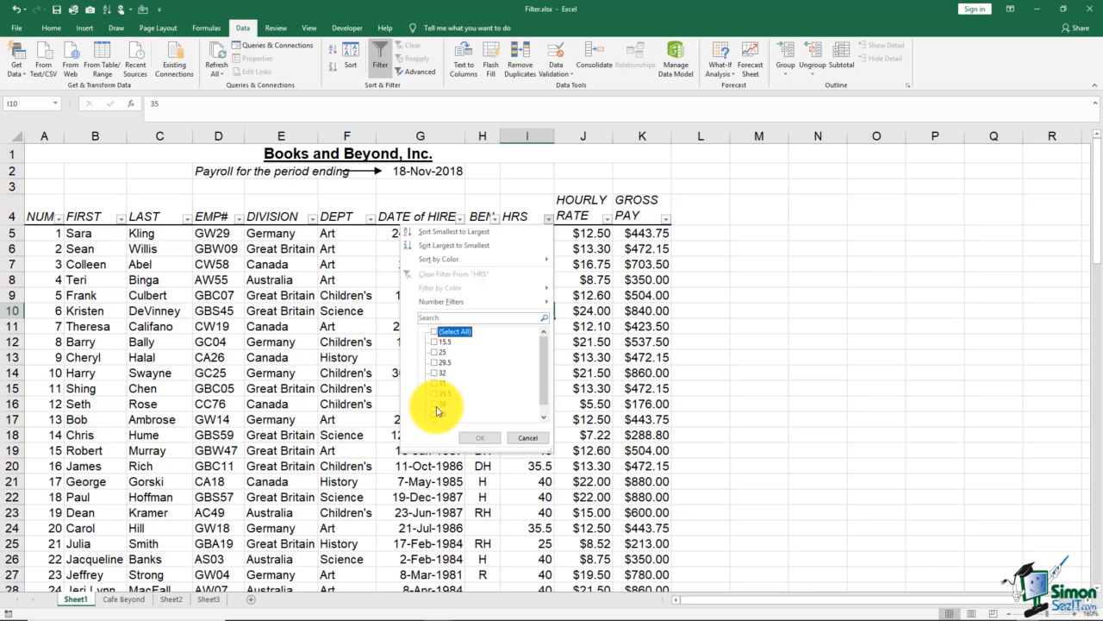
{"action": "mouse_move", "coordinate": [457, 306]}
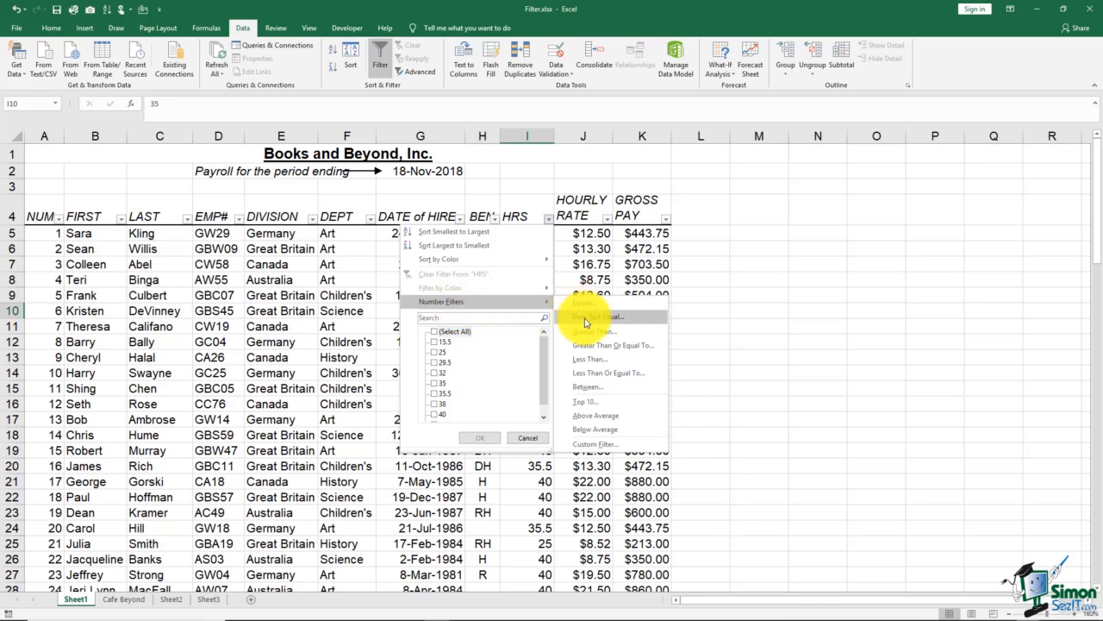
{"action": "left_click", "coordinate": [593, 390]}
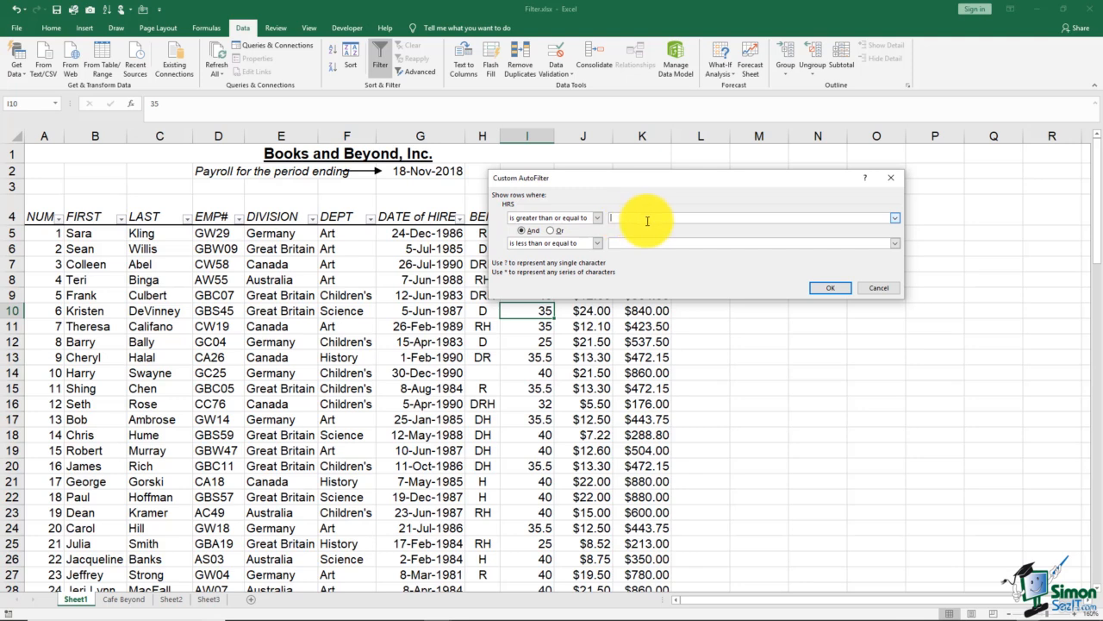
{"action": "type", "text": "35"}
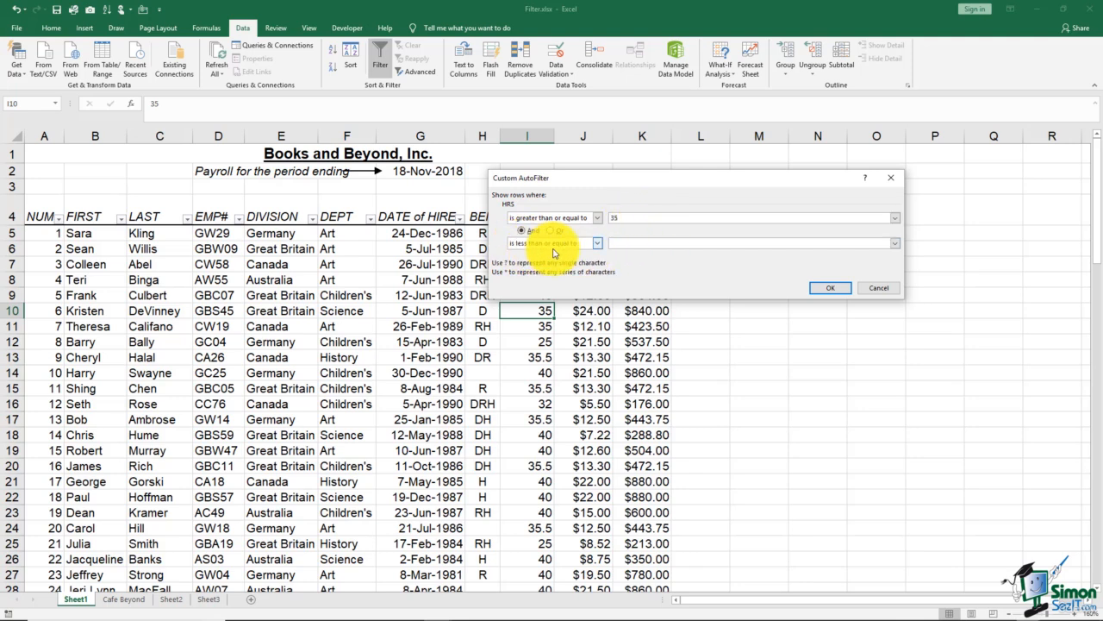
{"action": "left_click", "coordinate": [617, 243]}
{"action": "type", "text": "40"}
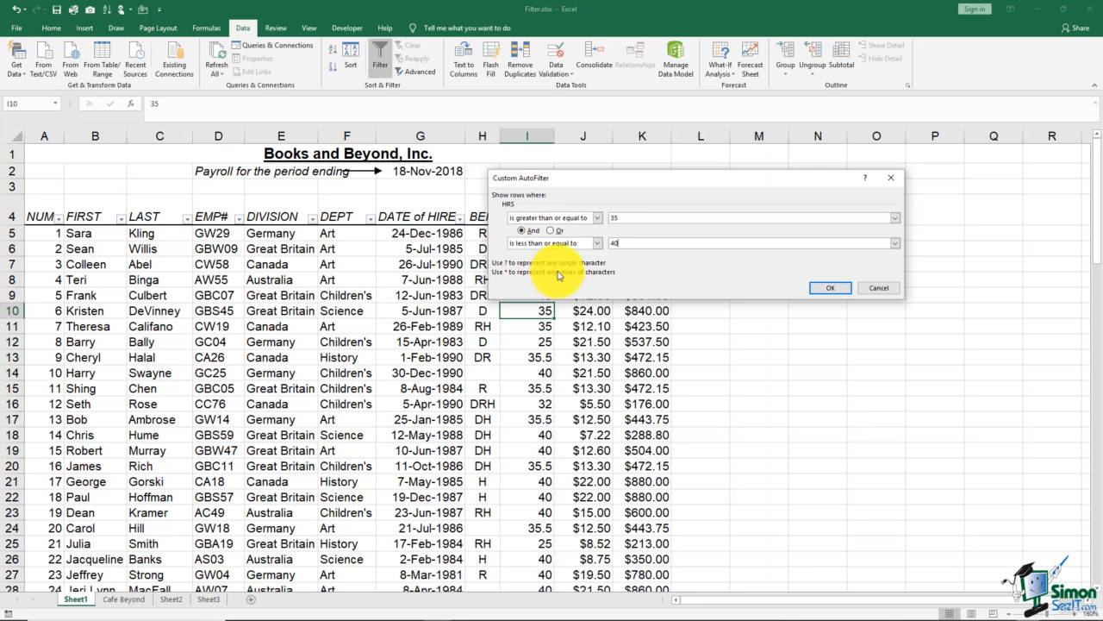
{"action": "left_click", "coordinate": [829, 287]}
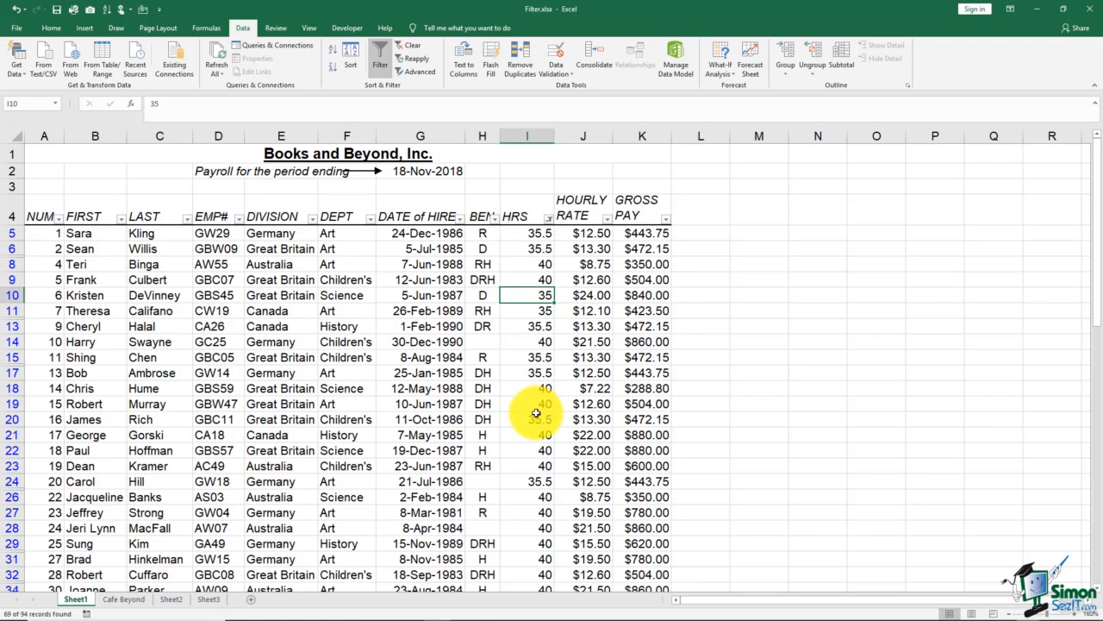
- Look through the filtered payroll rows and clear the Between filter from the HRS column
{"action": "scroll", "coordinate": [536, 414], "scroll_direction": "down", "scroll_amount": 13}
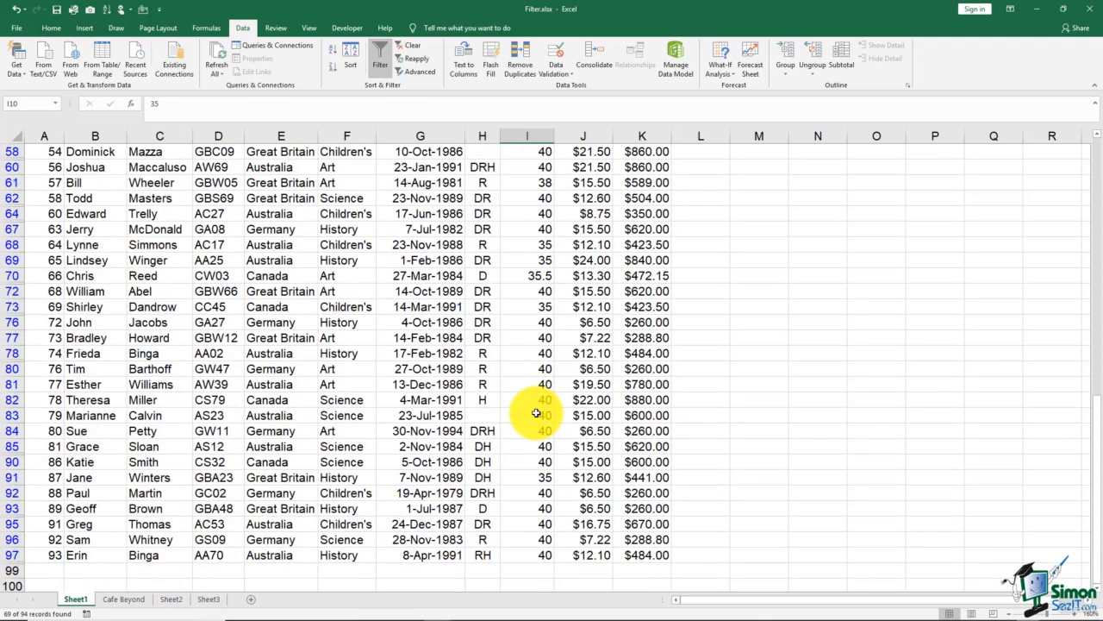
{"action": "scroll", "coordinate": [537, 413], "scroll_direction": "down", "scroll_amount": 4}
{"action": "scroll", "coordinate": [536, 414], "scroll_direction": "up", "scroll_amount": 20}
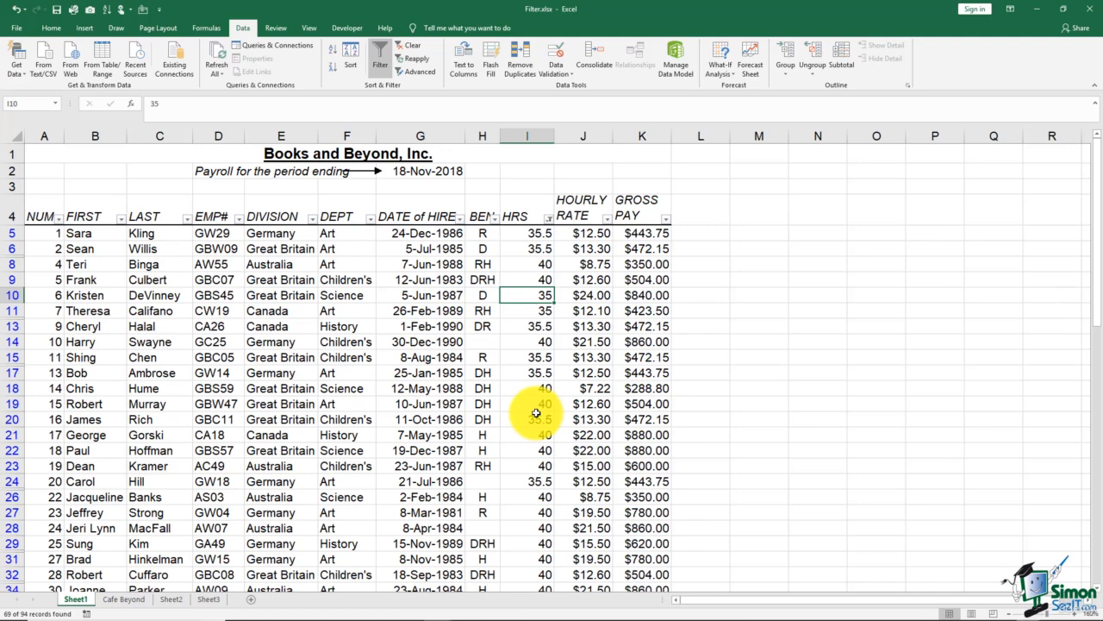
{"action": "left_click", "coordinate": [548, 219]}
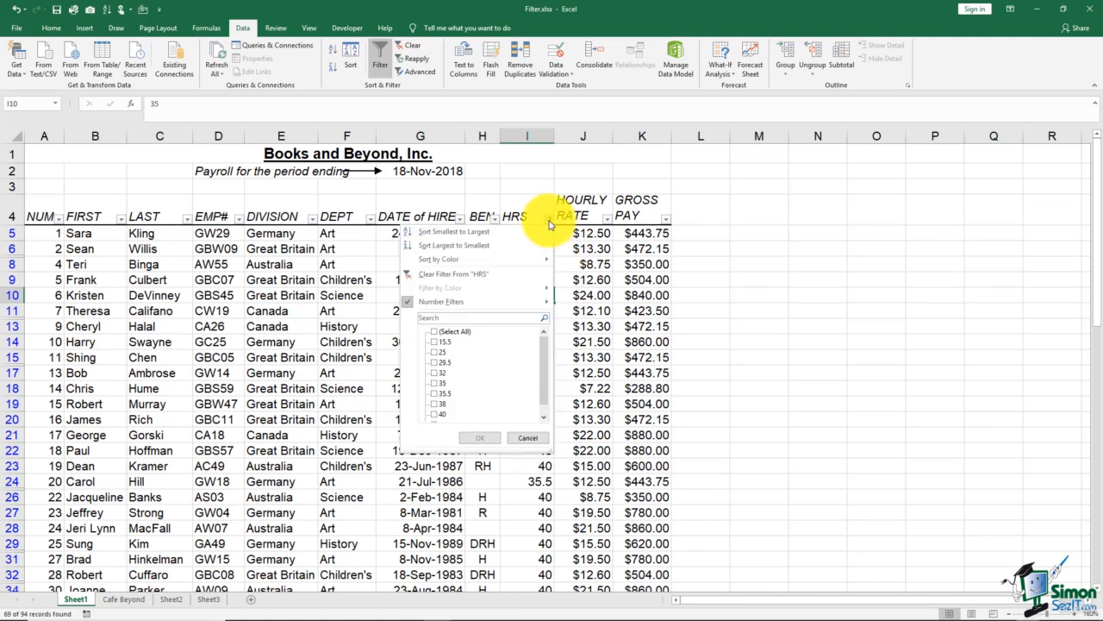
{"action": "left_click", "coordinate": [432, 277]}
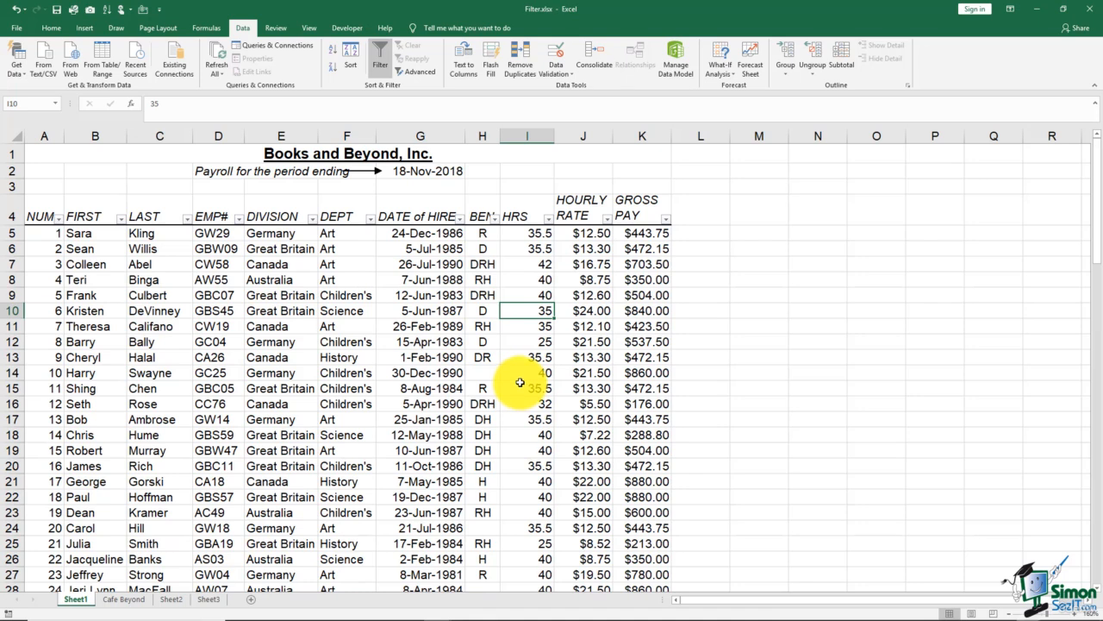
- Widen the BEN column to fit its header and check its empty cells H14 and H24
{"action": "left_click_drag", "start_coordinate": [501, 138], "coordinate": [526, 222]}
{"action": "left_click", "coordinate": [499, 277]}
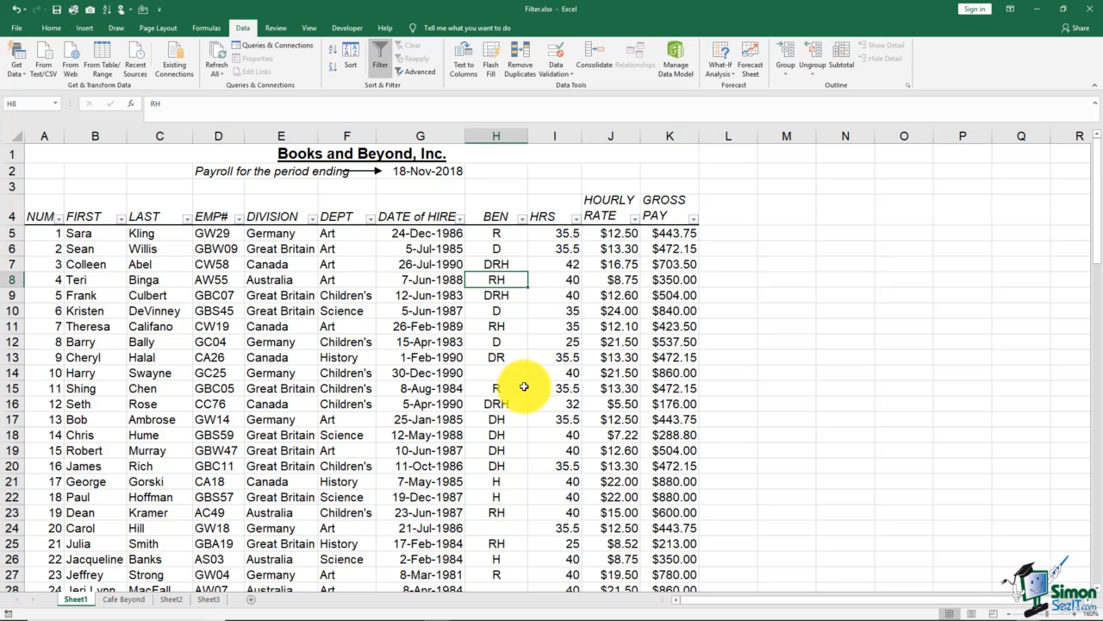
{"action": "left_click", "coordinate": [517, 371]}
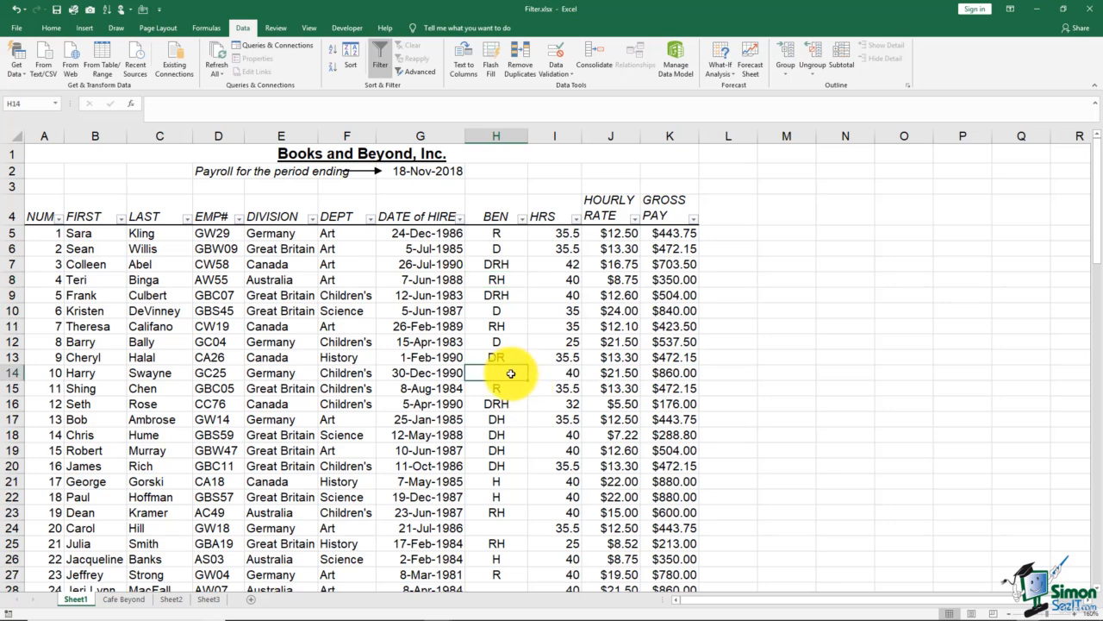
{"action": "left_click", "coordinate": [510, 527]}
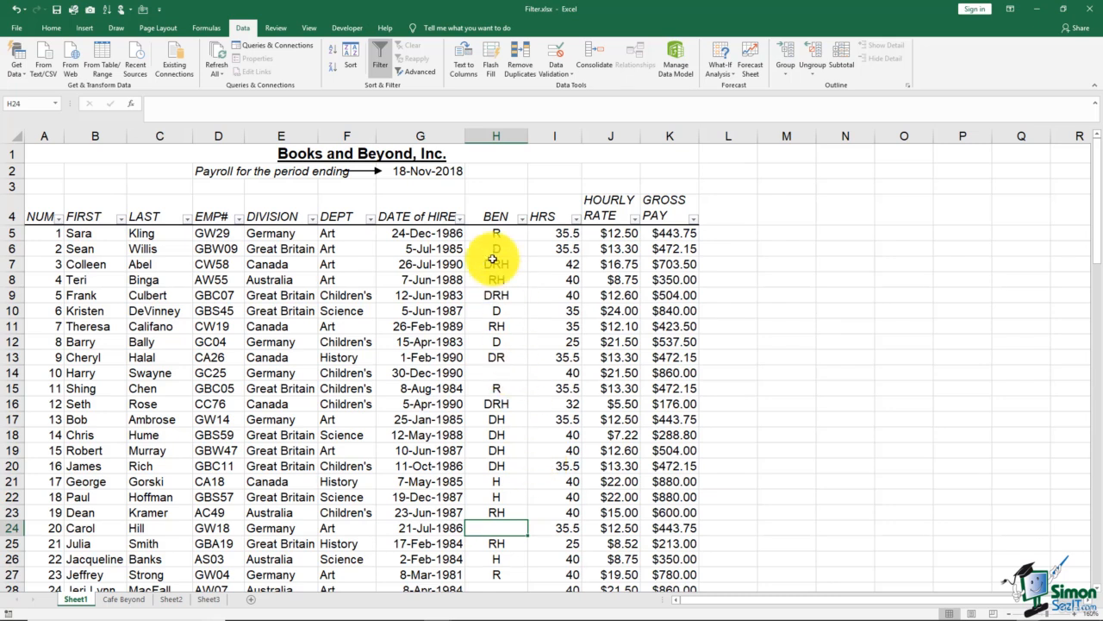
- Filter the BEN column to show only the blank entries, and clear that filter after viewing the rows
{"action": "left_click", "coordinate": [521, 219]}
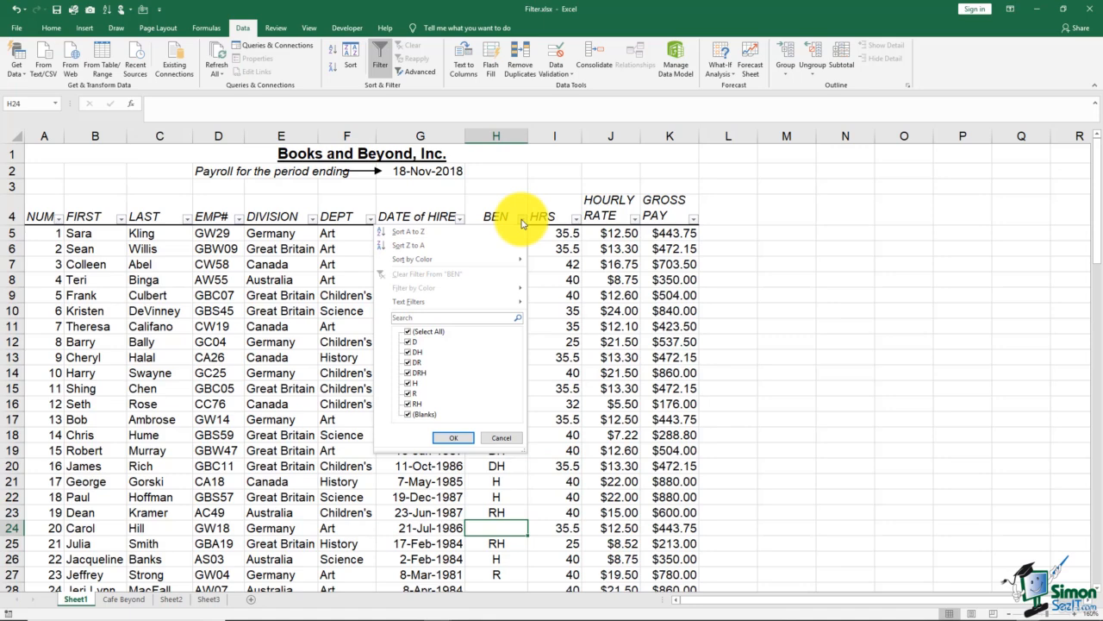
{"action": "left_click", "coordinate": [415, 333]}
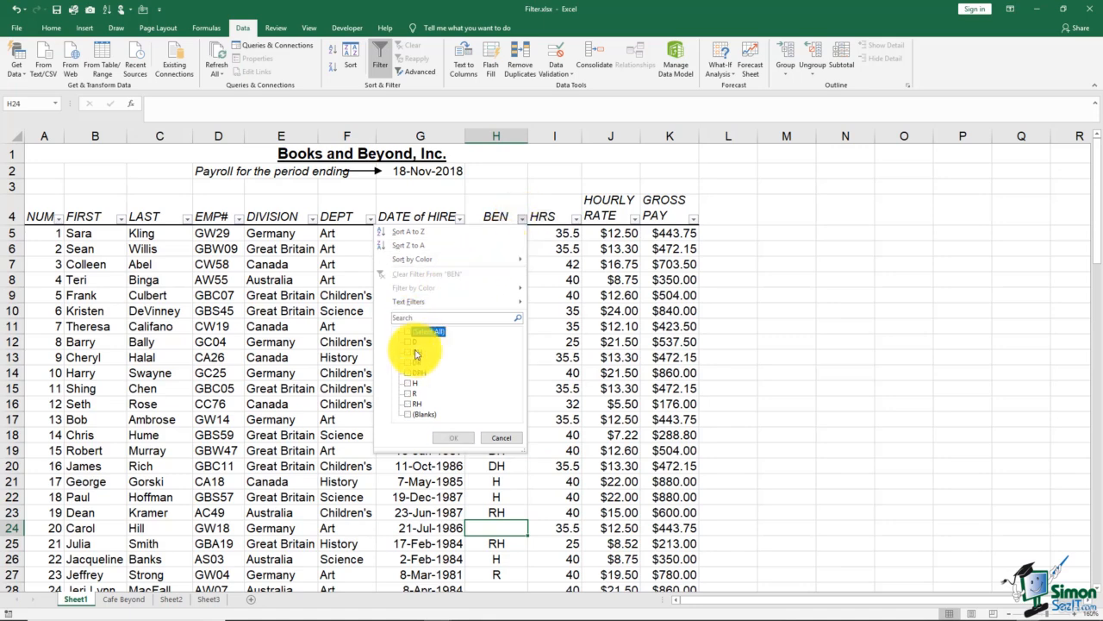
{"action": "left_click", "coordinate": [409, 414]}
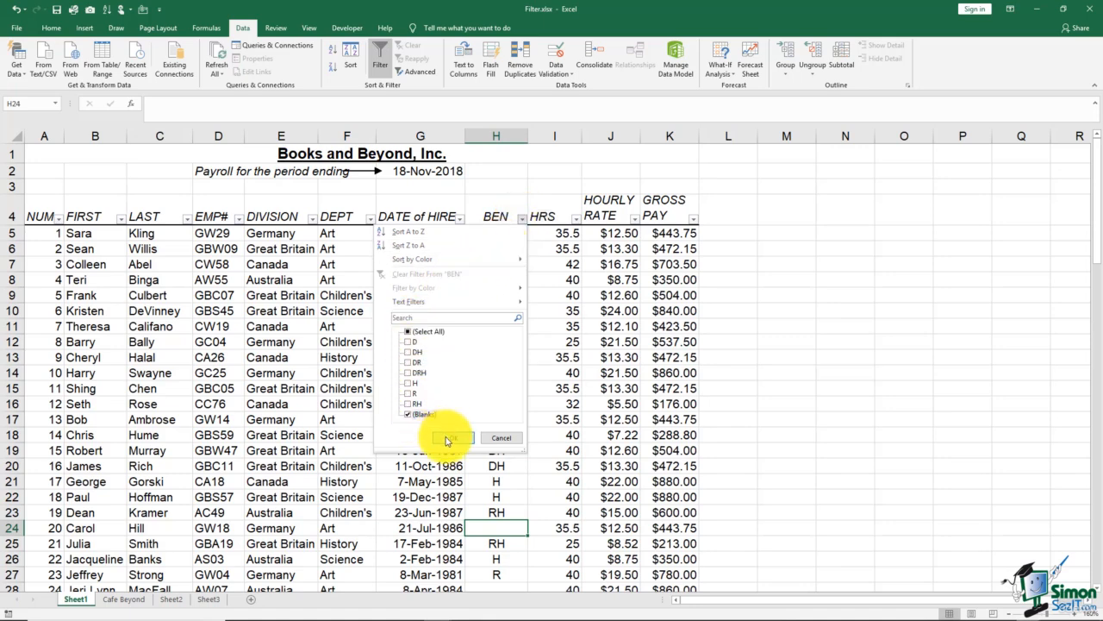
{"action": "left_click", "coordinate": [447, 438]}
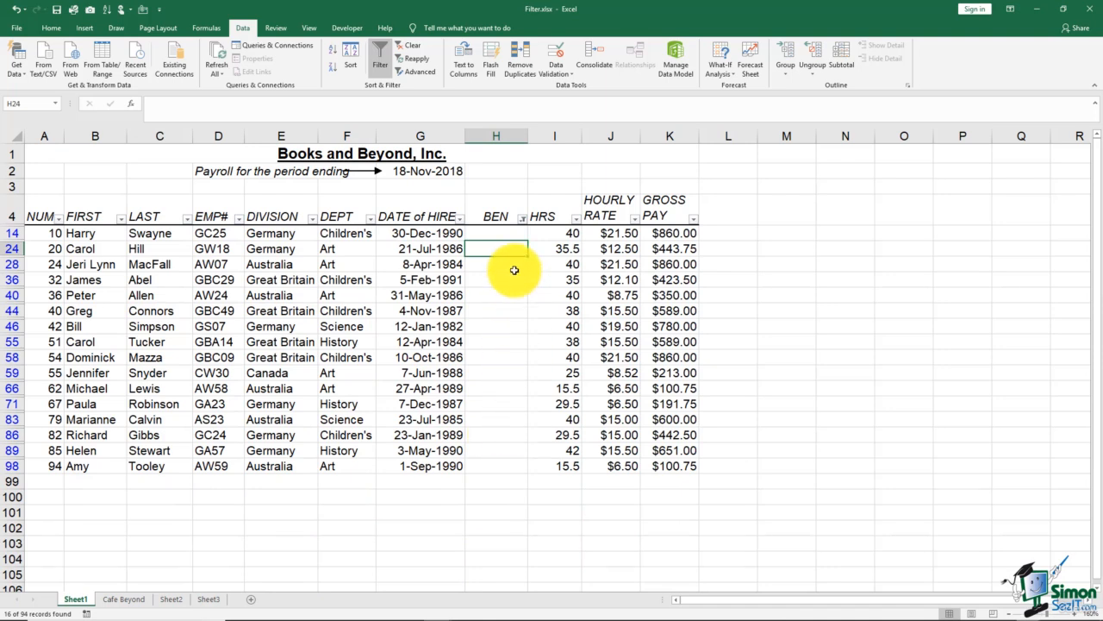
{"action": "left_click", "coordinate": [522, 218]}
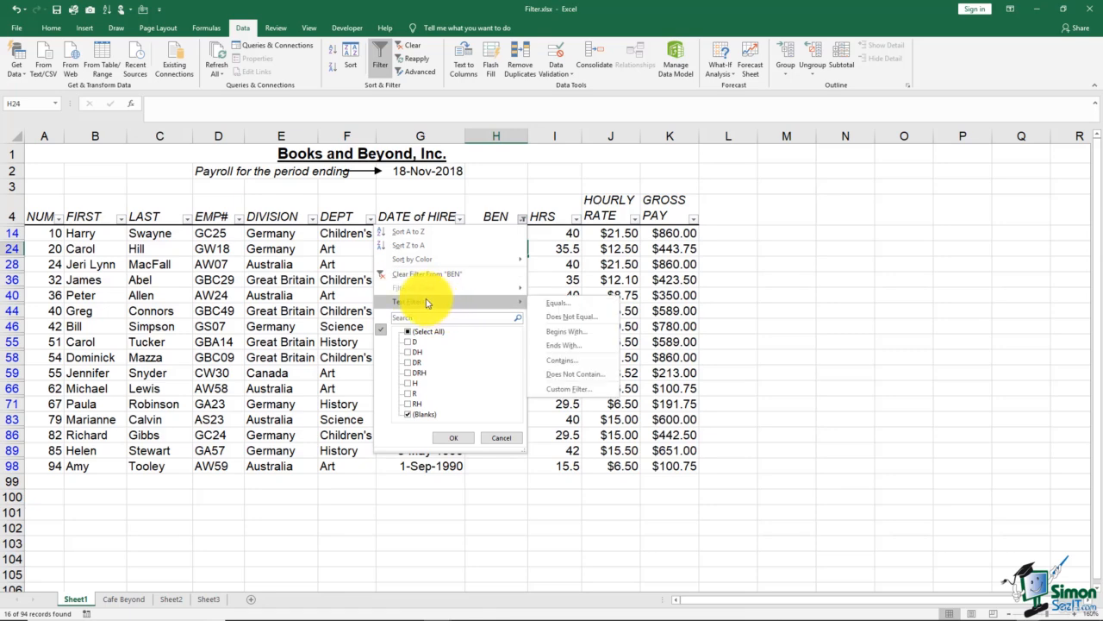
{"action": "left_click", "coordinate": [415, 274]}
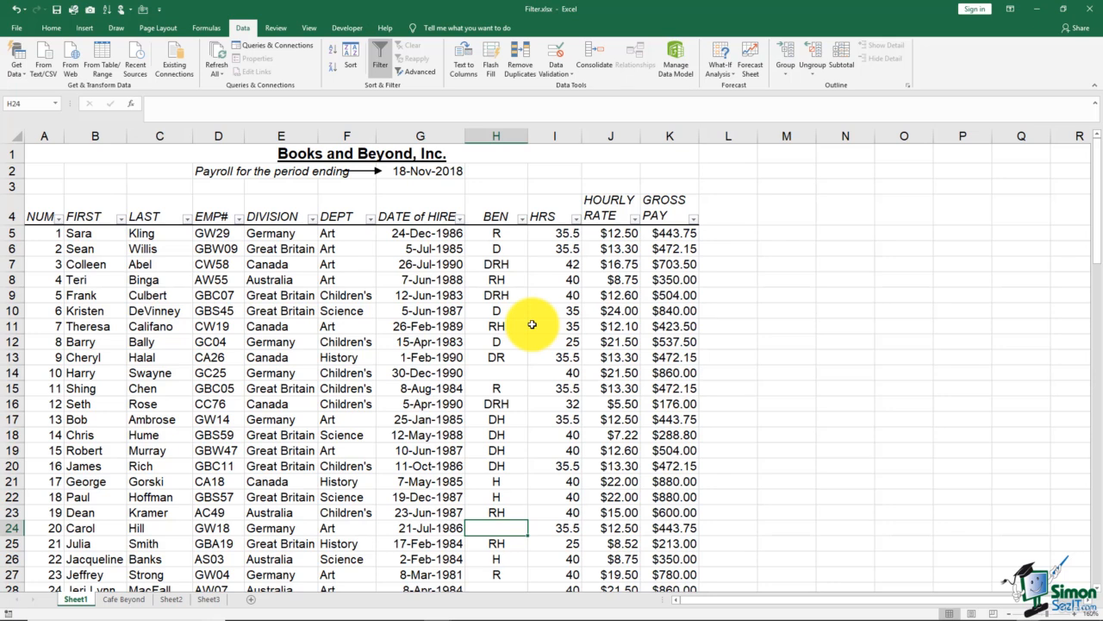
- Select only the values D, DH, DR and DRH in the BEN column's filter list
{"action": "left_click", "coordinate": [521, 218]}
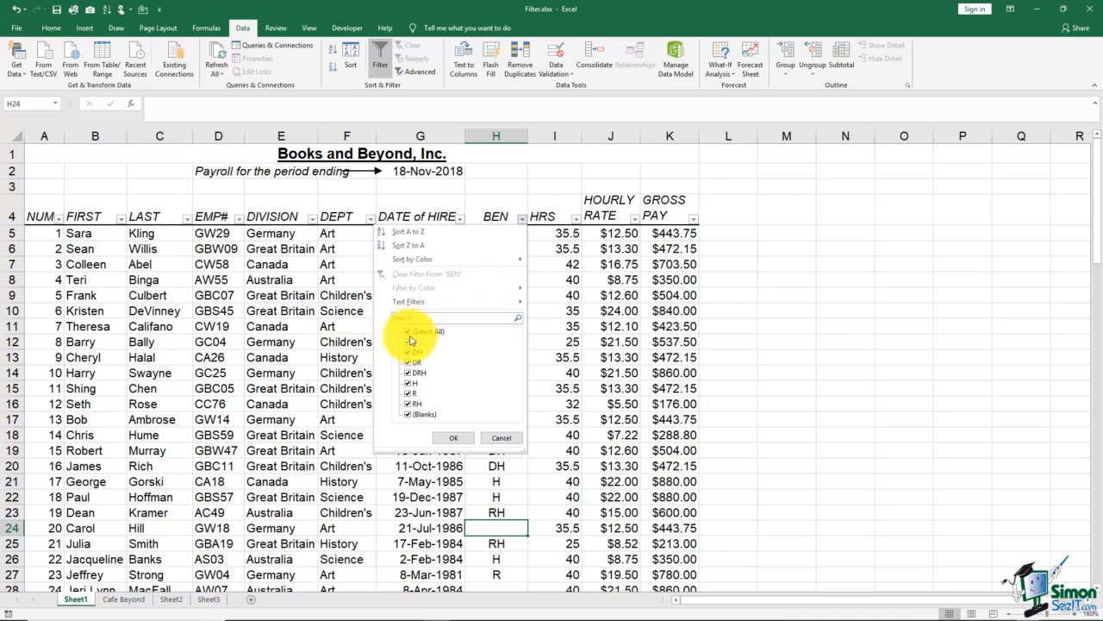
{"action": "left_click", "coordinate": [410, 332]}
{"action": "left_click", "coordinate": [412, 341]}
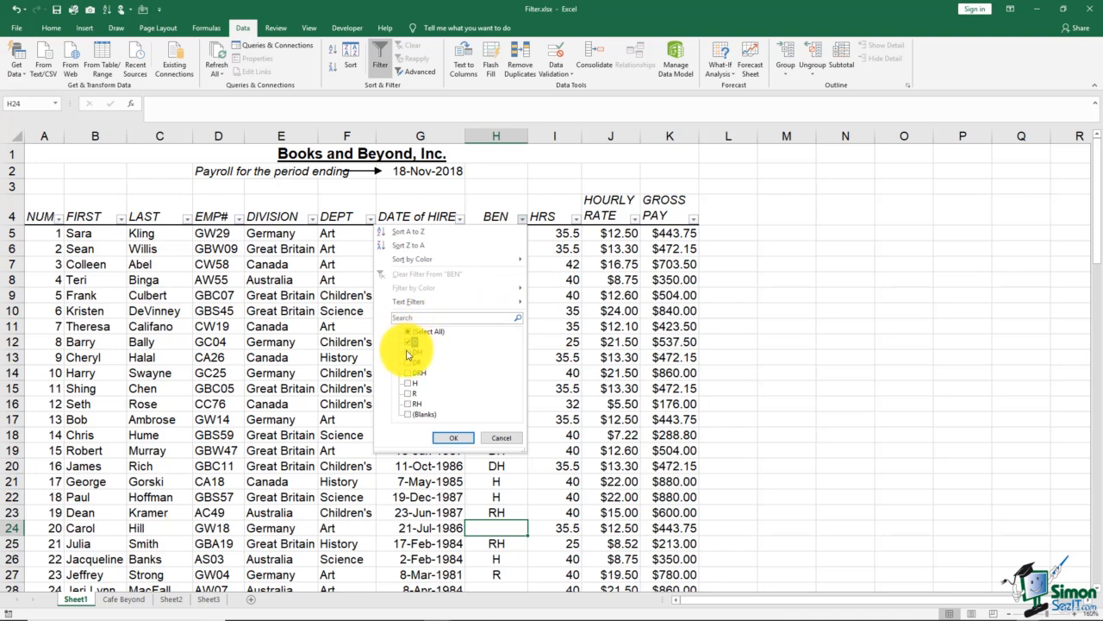
{"action": "left_click", "coordinate": [412, 352]}
{"action": "left_click", "coordinate": [409, 362]}
{"action": "left_click", "coordinate": [411, 372]}
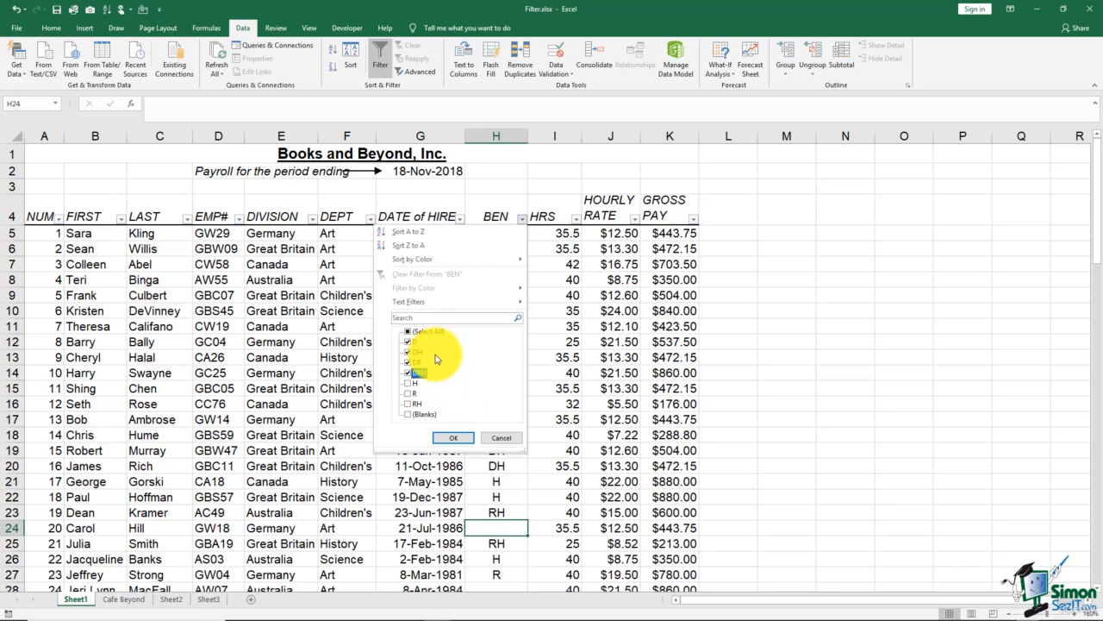
- Apply a Contains text filter to the BEN column for entries that include the letter D
{"action": "mouse_move", "coordinate": [411, 305]}
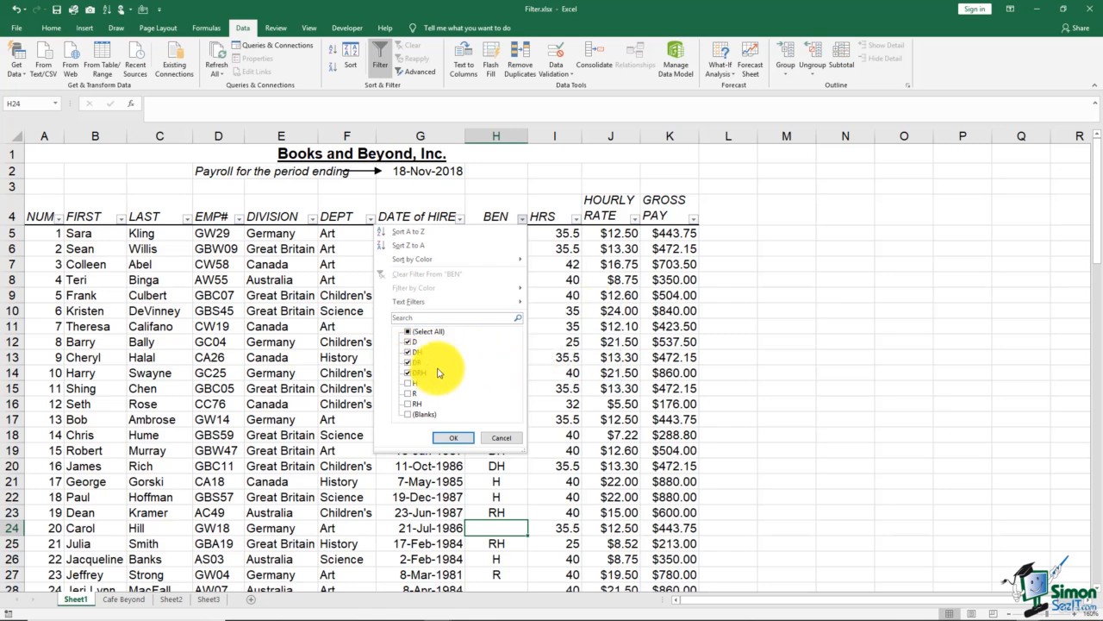
{"action": "mouse_move", "coordinate": [455, 308]}
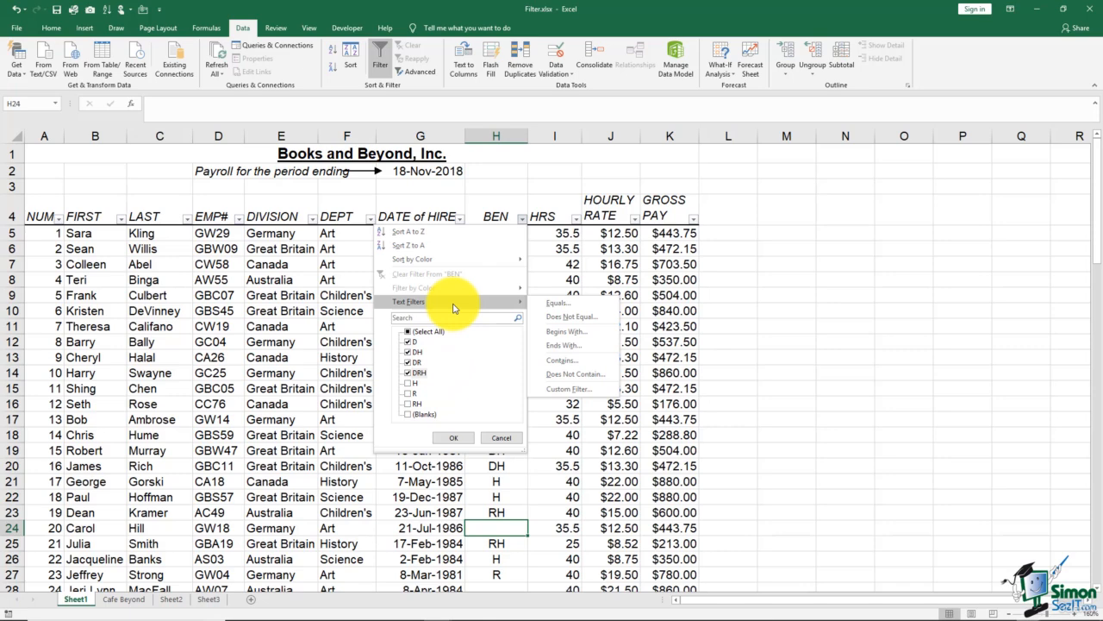
{"action": "left_click", "coordinate": [562, 367]}
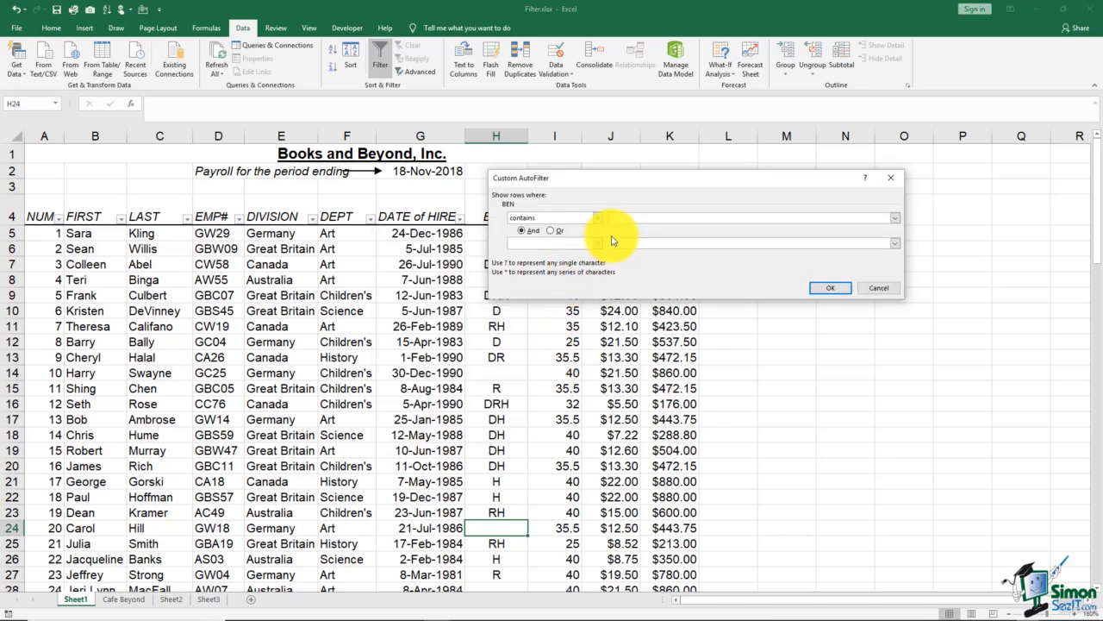
{"action": "left_click", "coordinate": [826, 289]}
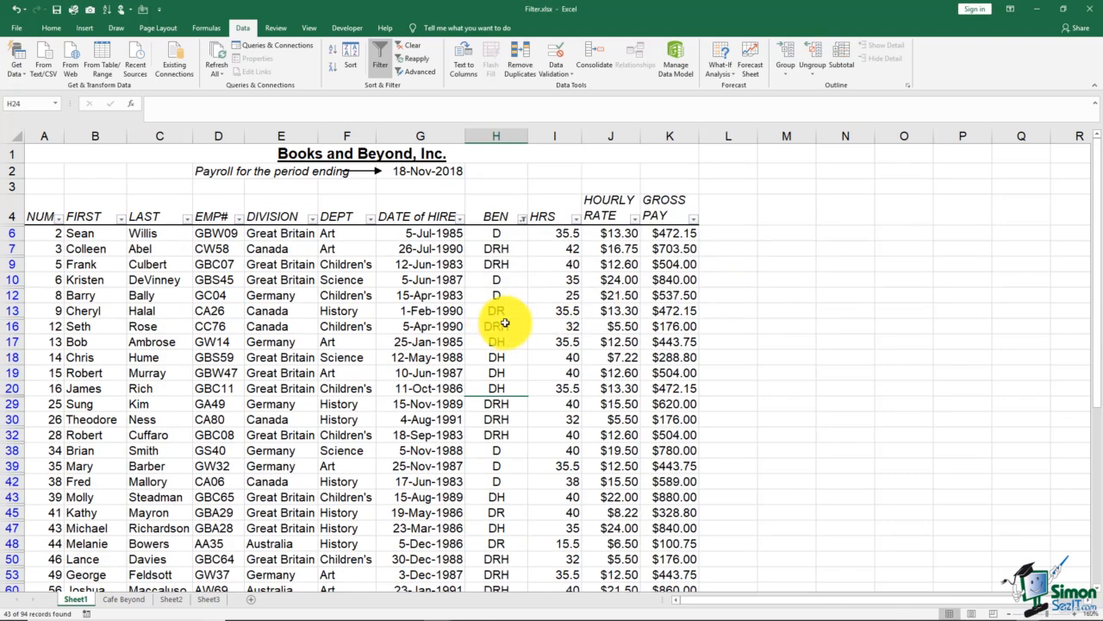
- Review the rows with D benefits and restore all payroll rows by reselecting every value in the BEN filter
{"action": "scroll", "coordinate": [504, 321], "scroll_direction": "down", "scroll_amount": 3}
{"action": "scroll", "coordinate": [504, 321], "scroll_direction": "down", "scroll_amount": 5}
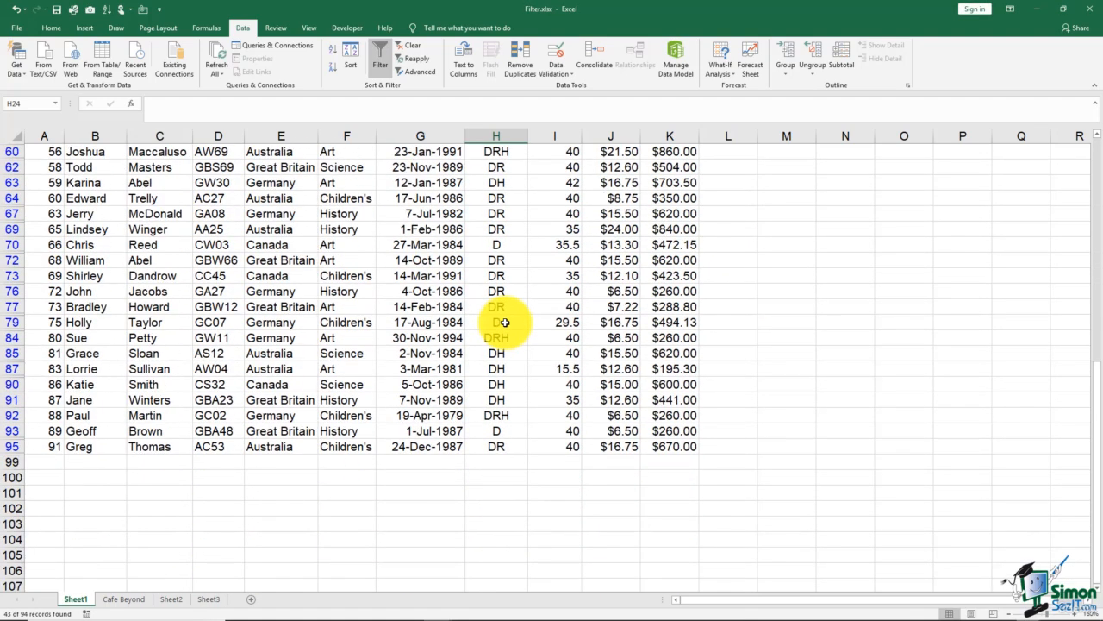
{"action": "scroll", "coordinate": [504, 321], "scroll_direction": "up", "scroll_amount": 10}
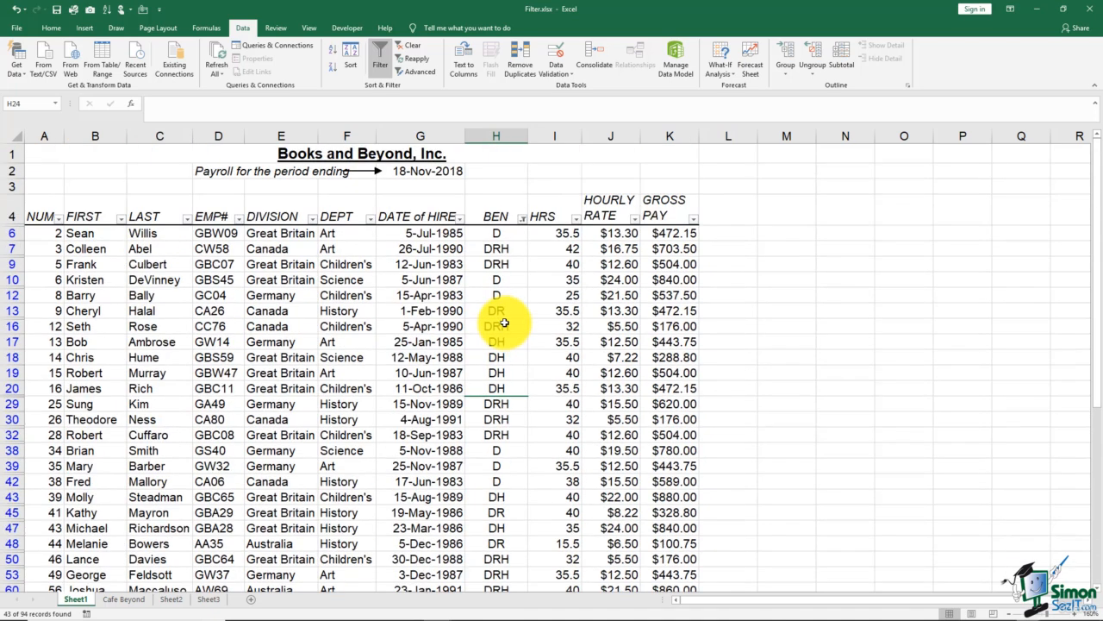
{"action": "left_click", "coordinate": [509, 249]}
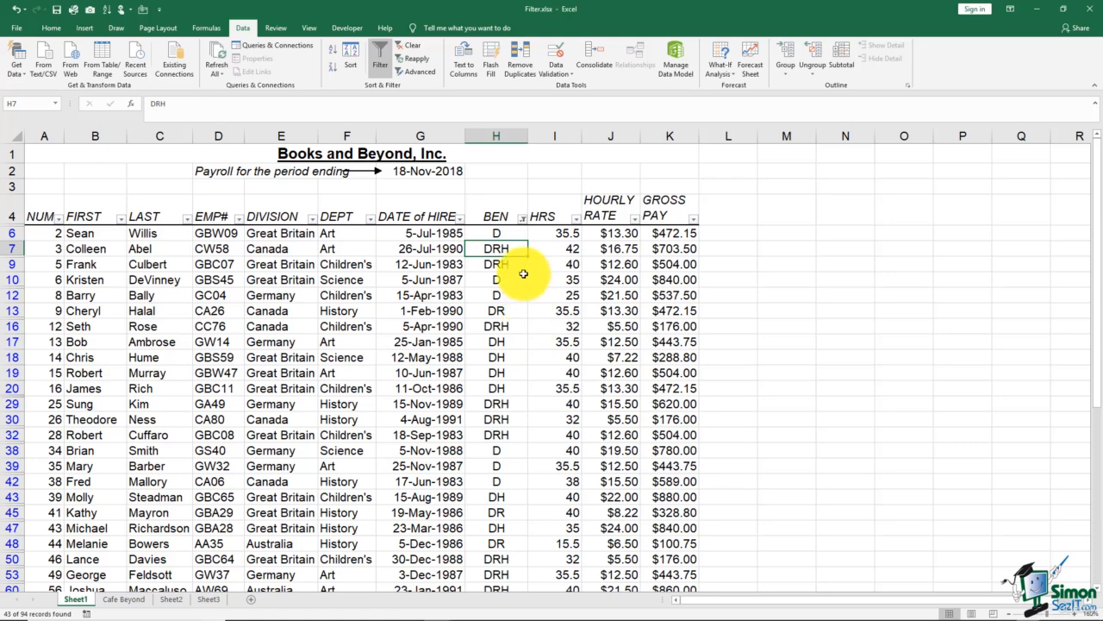
{"action": "left_click", "coordinate": [521, 218]}
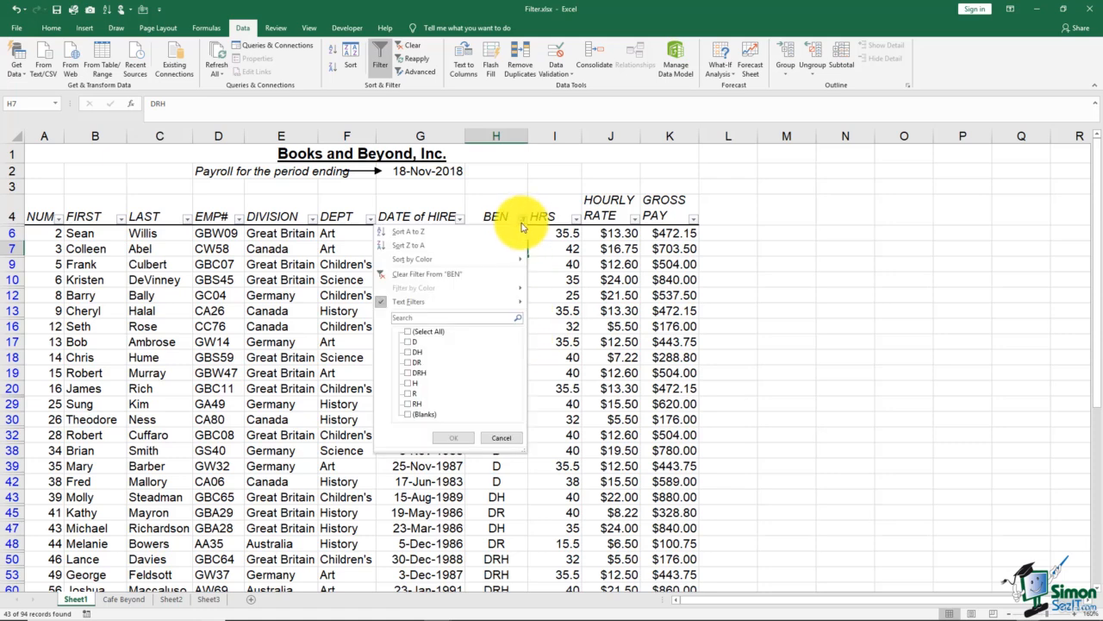
{"action": "left_click", "coordinate": [409, 331]}
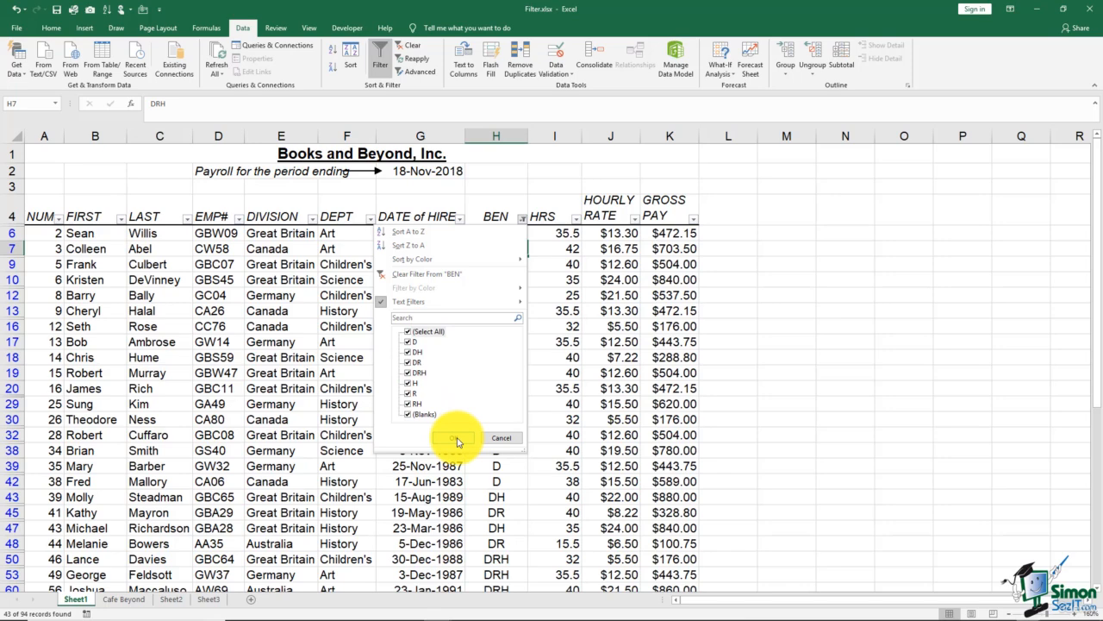
{"action": "left_click", "coordinate": [458, 441]}
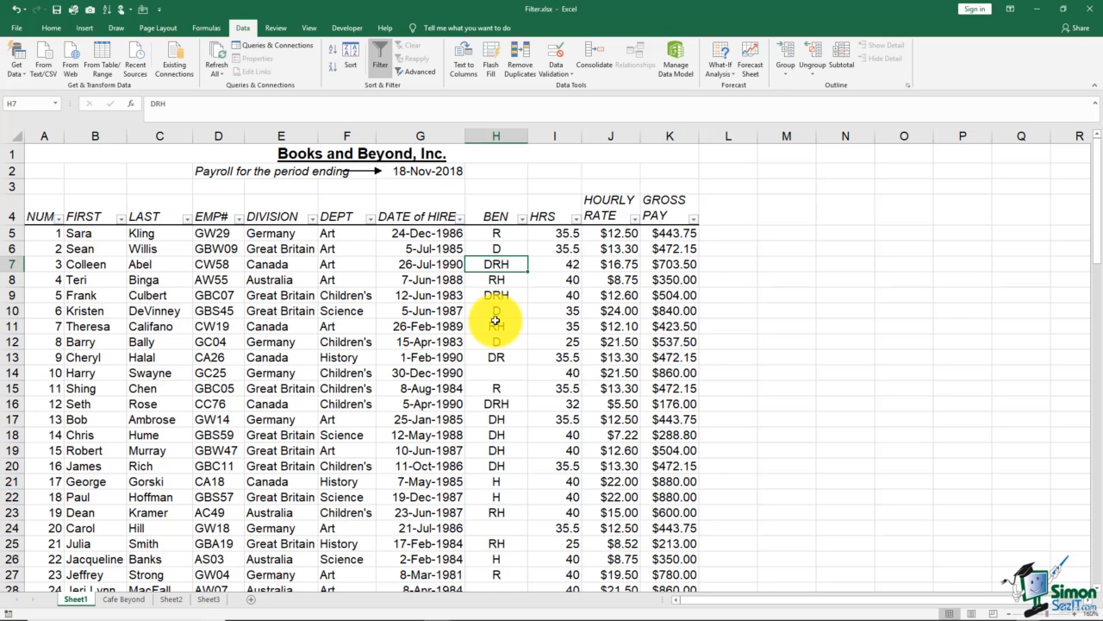
- Select the DIVISION and DEPT cells E7:F7 in the payroll table
{"action": "left_click_drag", "start_coordinate": [284, 263], "coordinate": [343, 266]}
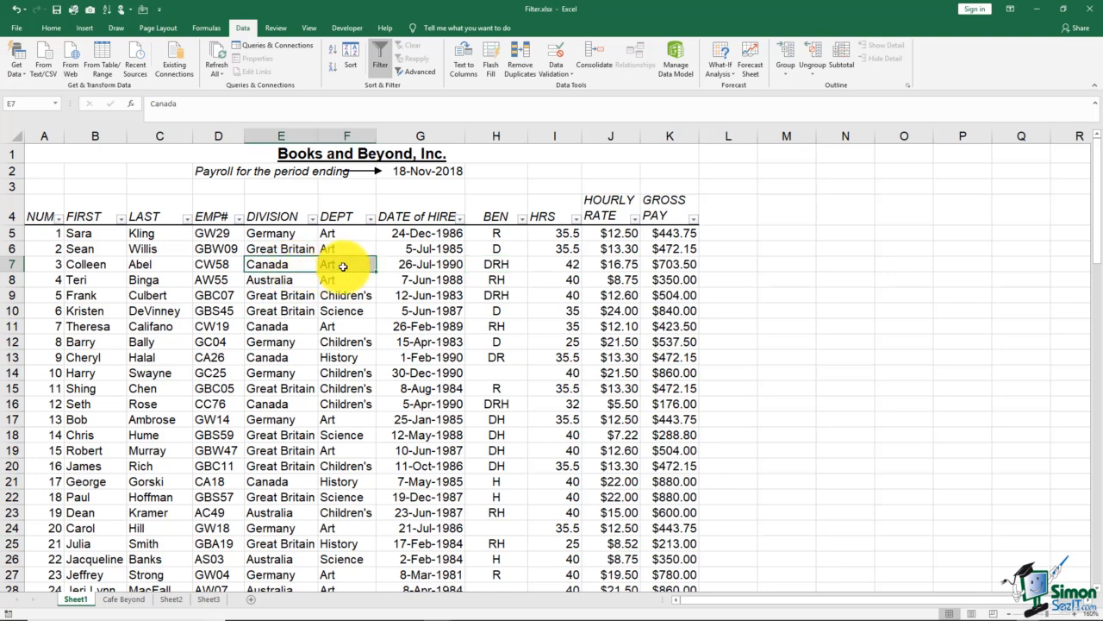